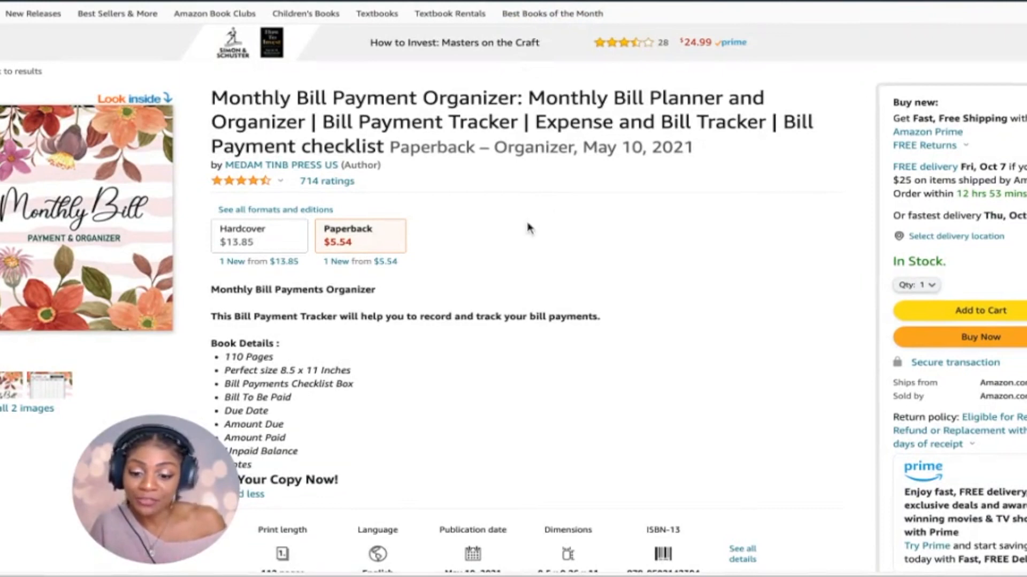
Step: Look up the monthly bill organizer's ASIN B0991C6KFV in Book Bolt's Book Scout and review its keyword table
{"action": "scroll", "coordinate": [524, 288], "scroll_direction": "down", "scroll_amount": 1}
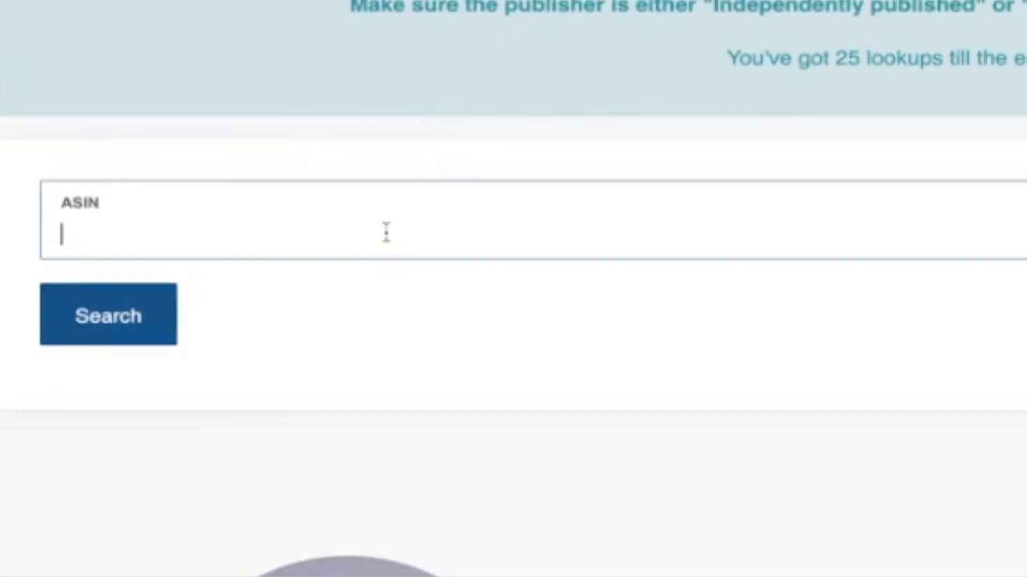
{"action": "type", "text": "B0991C6KFV"}
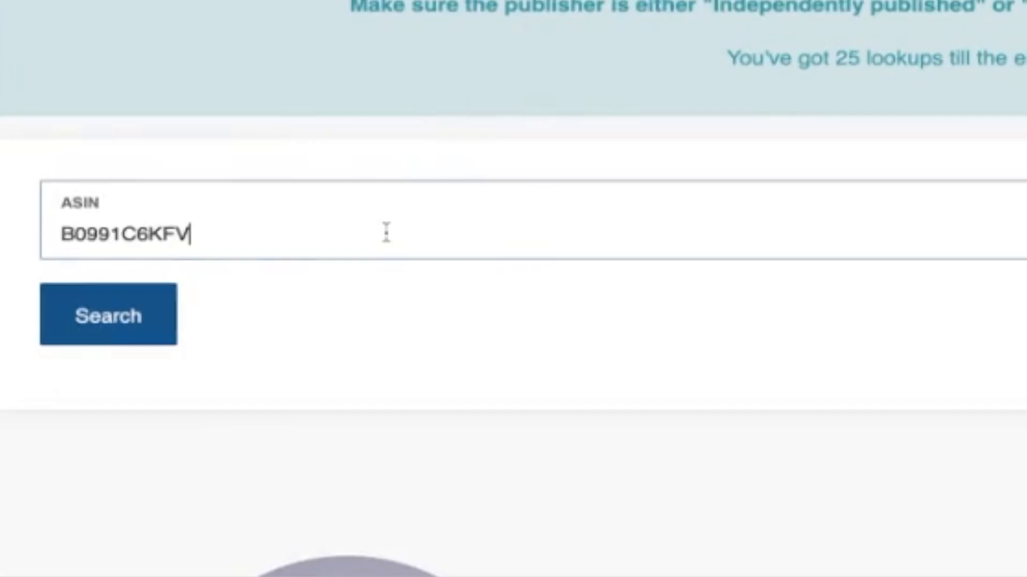
{"action": "left_click", "coordinate": [122, 336]}
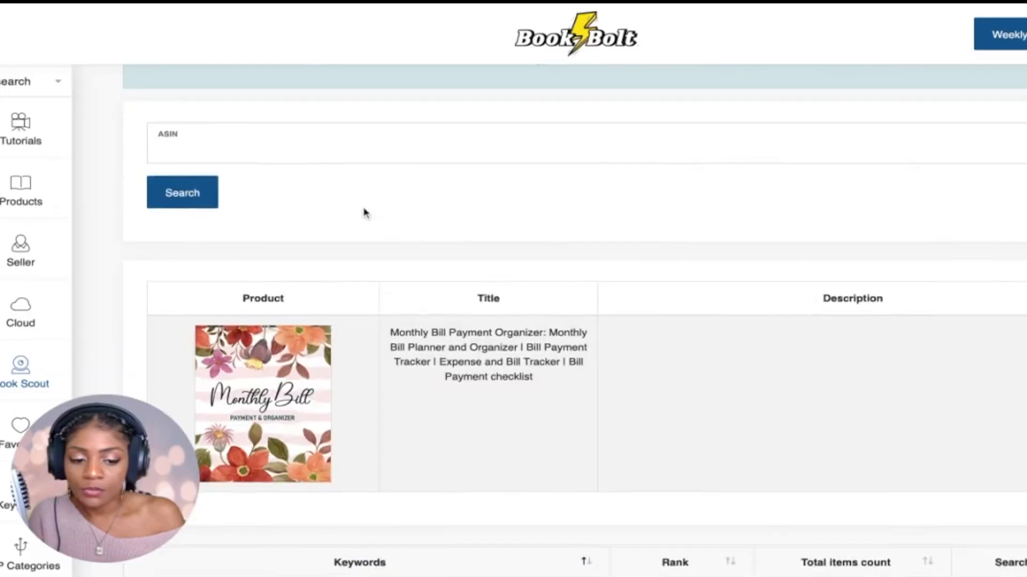
{"action": "scroll", "coordinate": [363, 213], "scroll_direction": "down", "scroll_amount": 9}
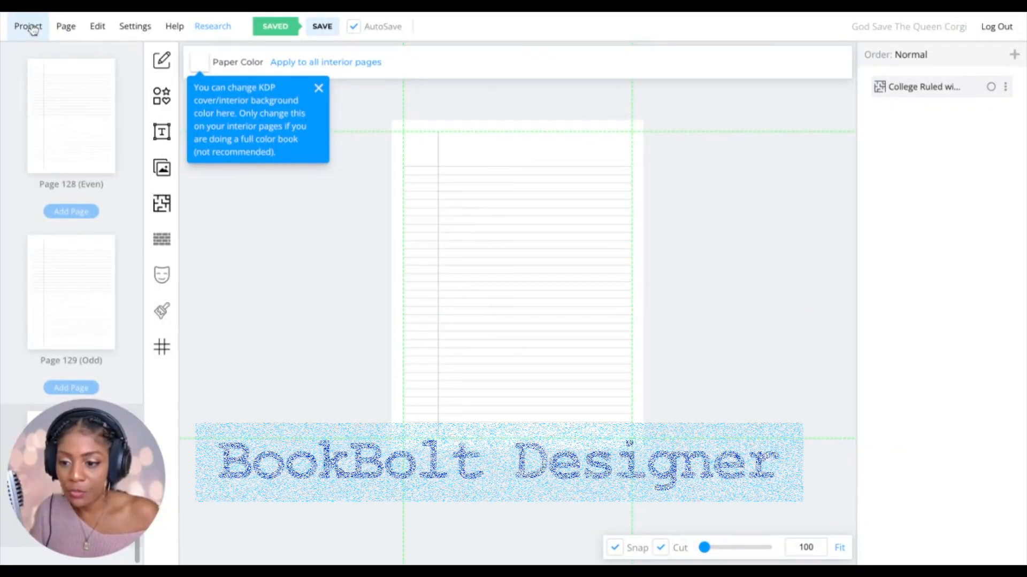
Step: Create a paperback cover-and-interior project named Budget Planner, 8.5 x 11 in, black & white interior with white paper, bleed, 120 pages
{"action": "left_click", "coordinate": [29, 27]}
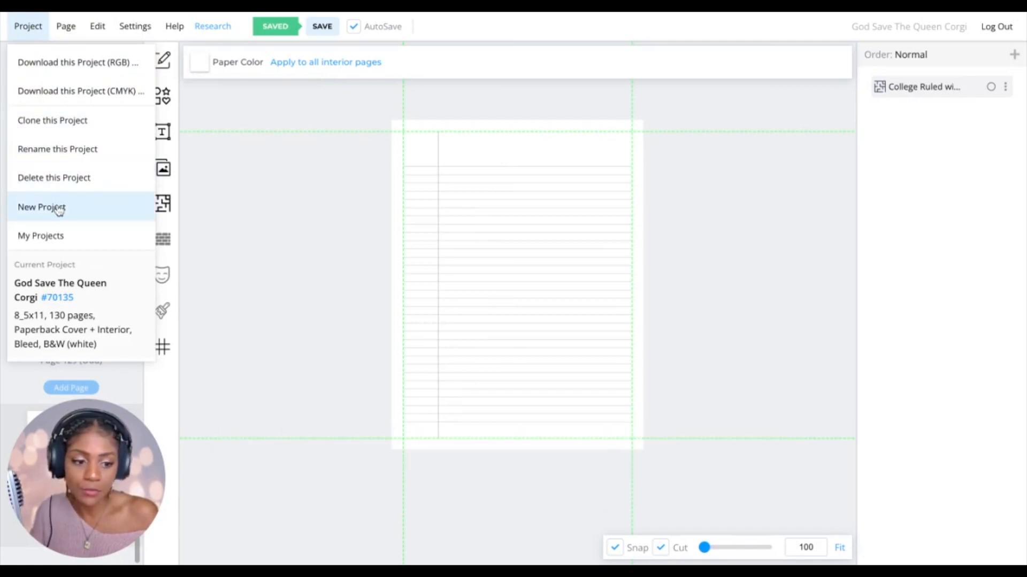
{"action": "left_click", "coordinate": [59, 210]}
{"action": "left_click", "coordinate": [513, 170]}
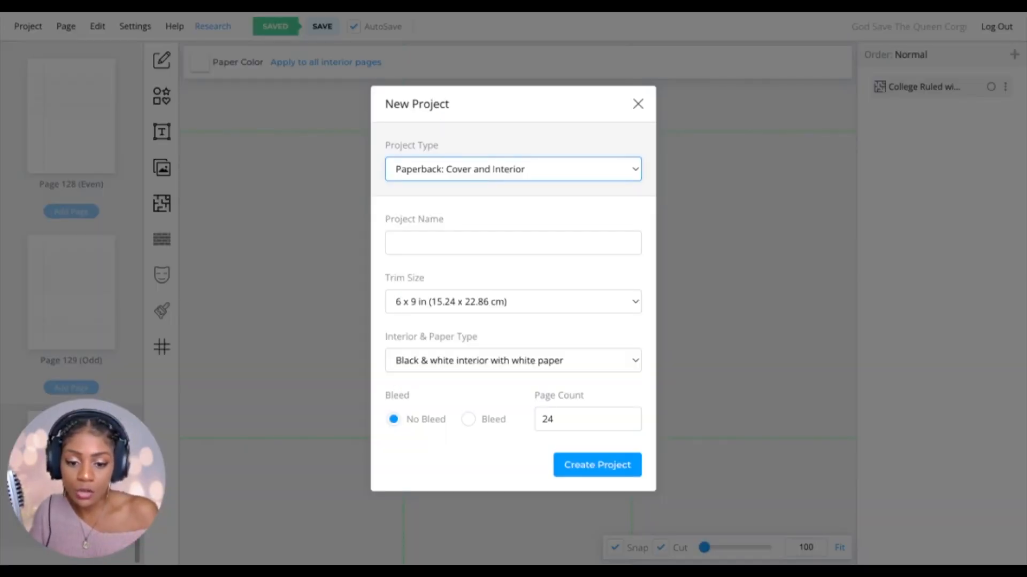
{"action": "left_click", "coordinate": [460, 186]}
{"action": "left_click", "coordinate": [451, 303]}
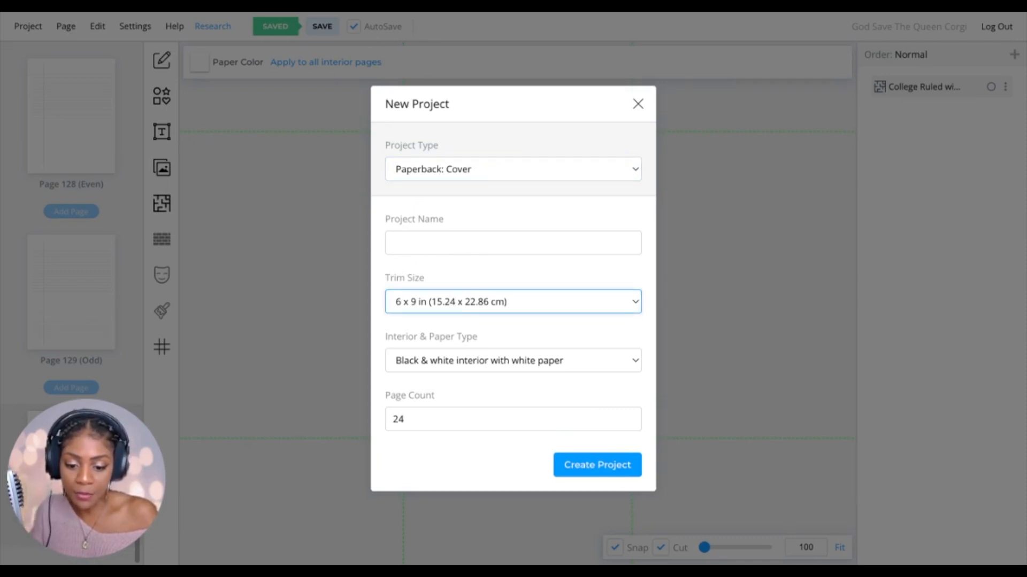
{"action": "left_click", "coordinate": [472, 387]}
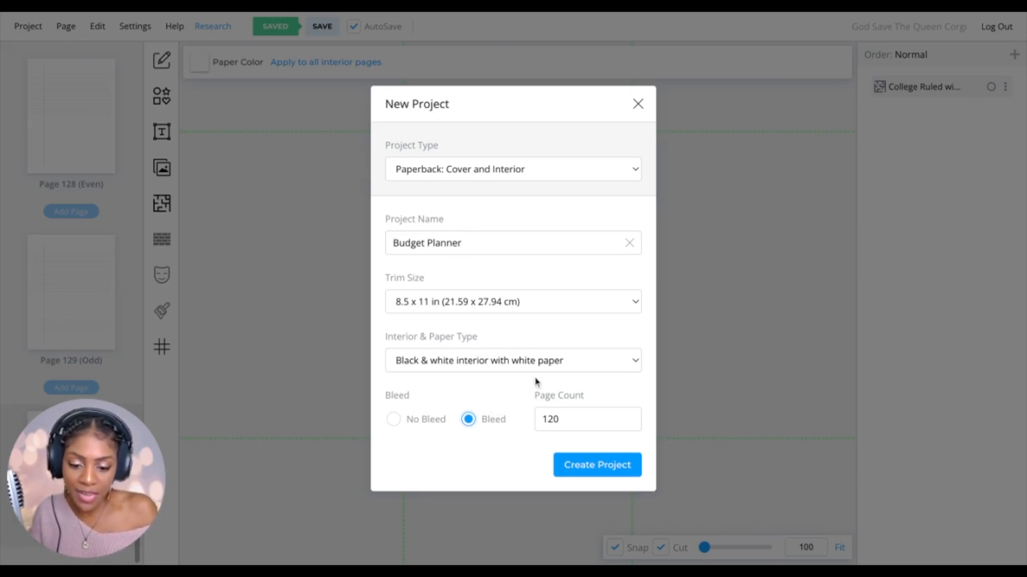
{"action": "left_click", "coordinate": [595, 466]}
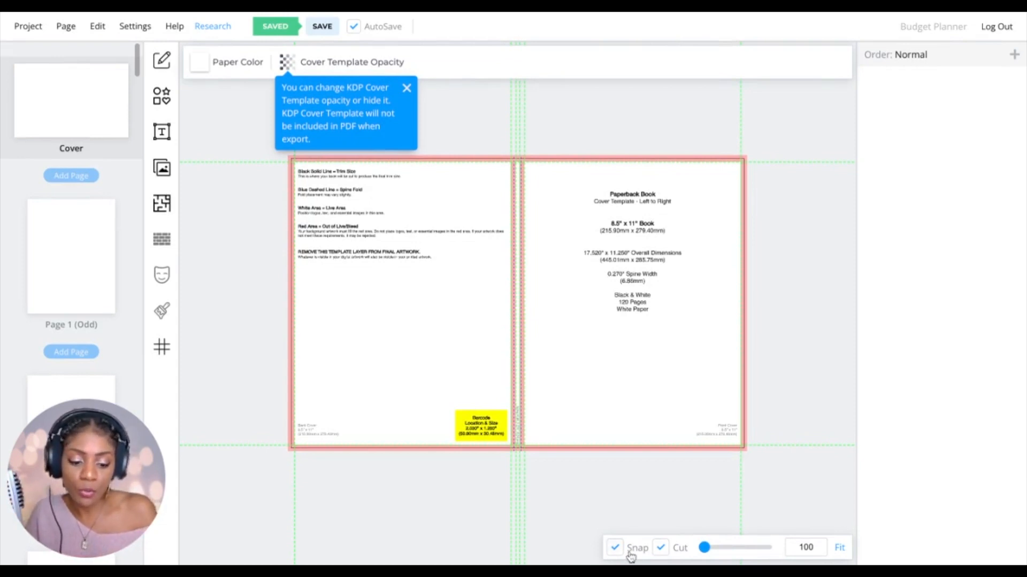
Step: Examine the cover template's trim, spine, bleed and barcode areas up close
{"action": "left_click_drag", "start_coordinate": [703, 546], "coordinate": [706, 547]}
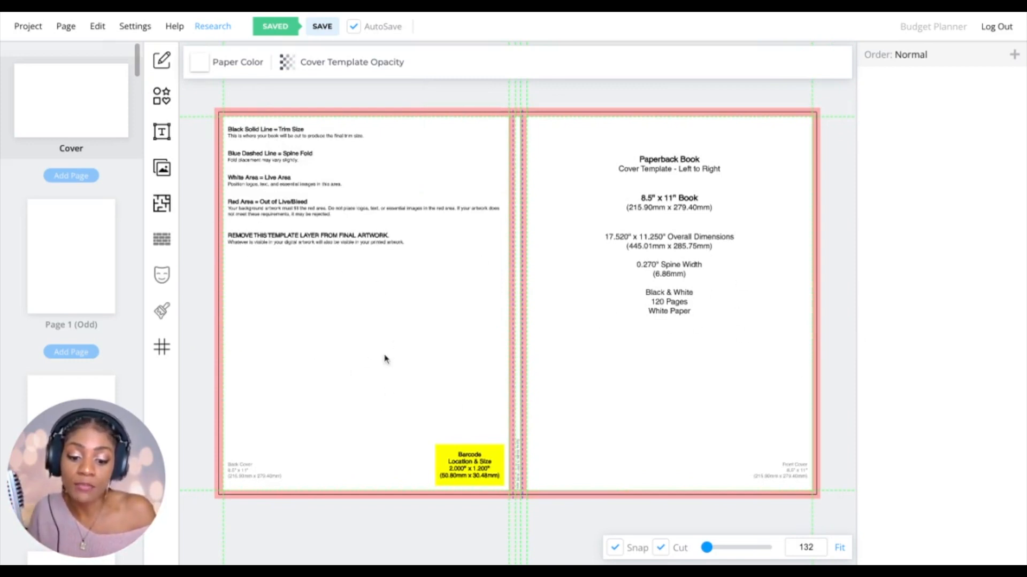
{"action": "left_click", "coordinate": [714, 548]}
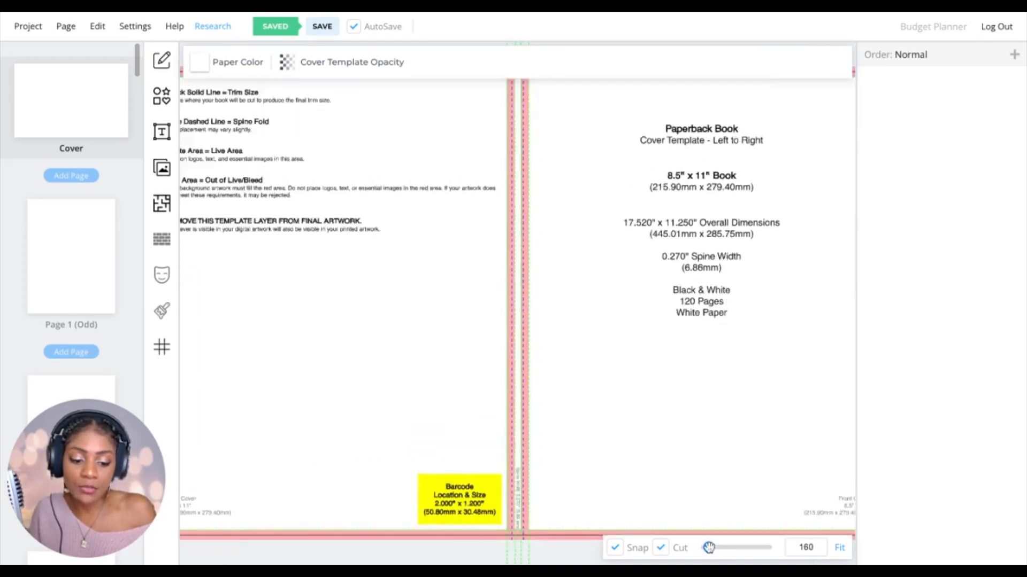
{"action": "scroll", "coordinate": [688, 392], "scroll_direction": "down", "scroll_amount": 5}
{"action": "scroll", "coordinate": [379, 404], "scroll_direction": "up", "scroll_amount": 3}
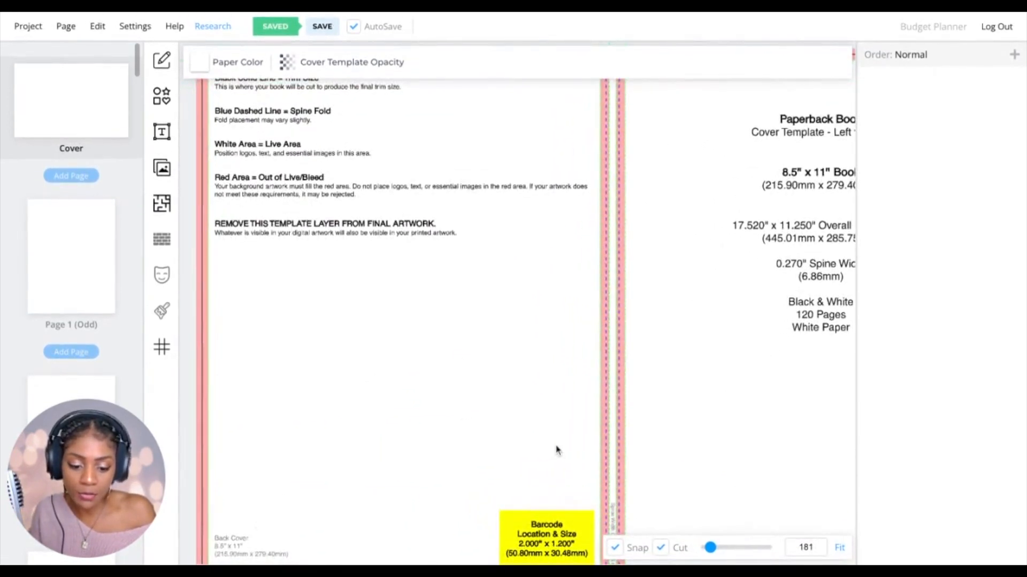
{"action": "scroll", "coordinate": [558, 524], "scroll_direction": "down", "scroll_amount": 2}
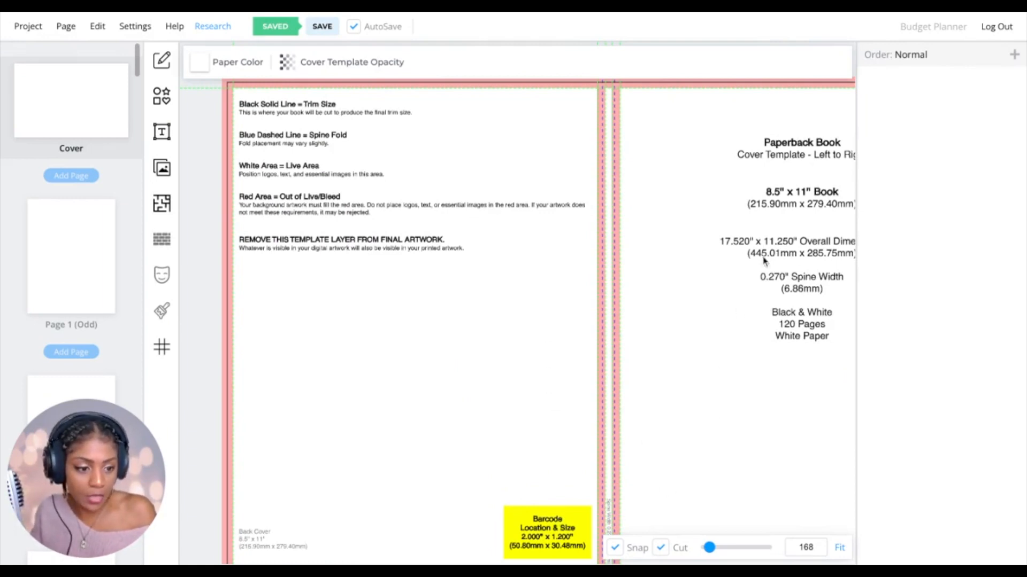
{"action": "scroll", "coordinate": [290, 142], "scroll_direction": "down", "scroll_amount": 4}
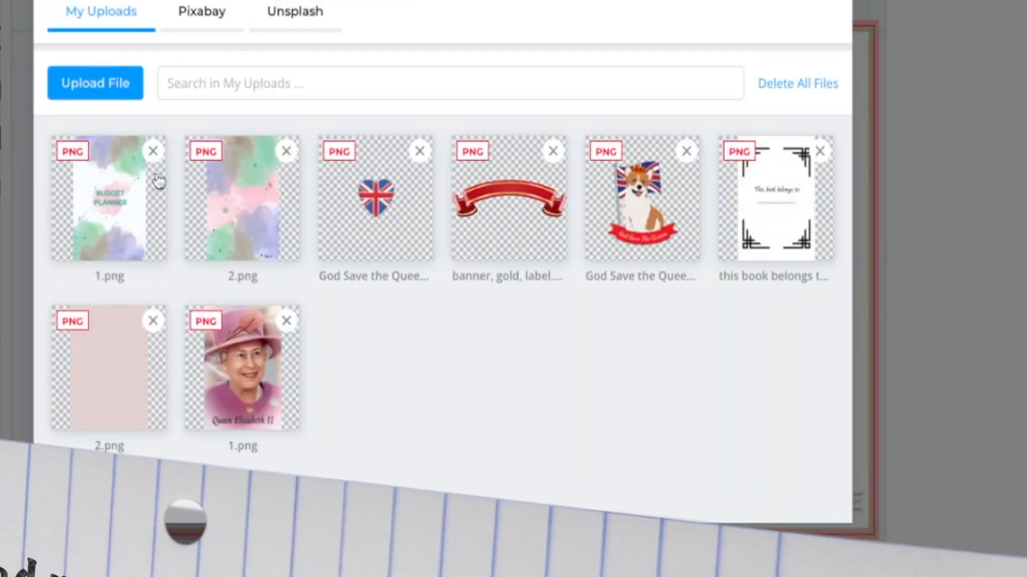
Step: Place the uploaded Budget Planner image on the front cover and the matching watercolor image on the back cover
{"action": "left_click", "coordinate": [100, 204]}
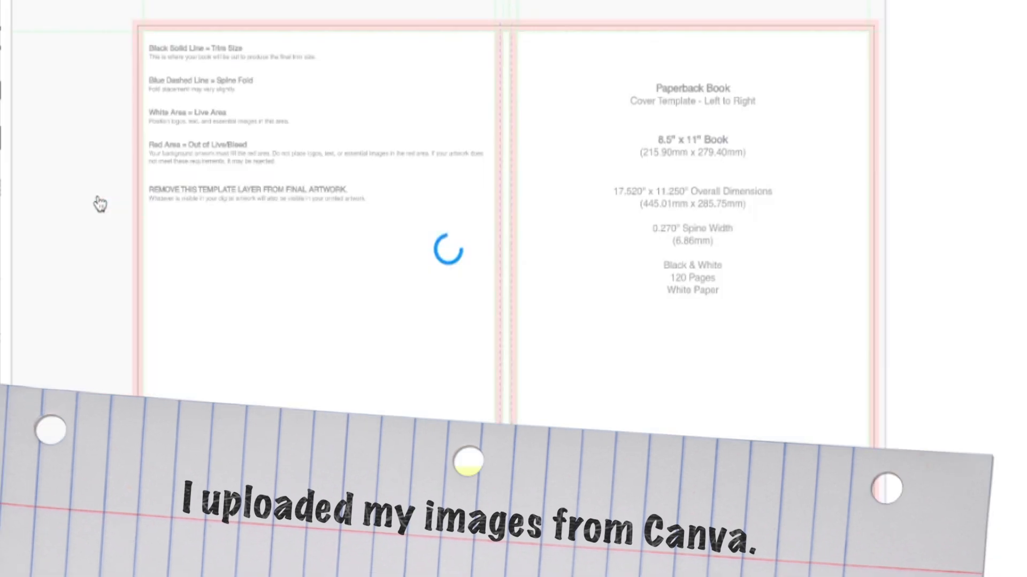
{"action": "left_click_drag", "start_coordinate": [662, 119], "coordinate": [594, 113]}
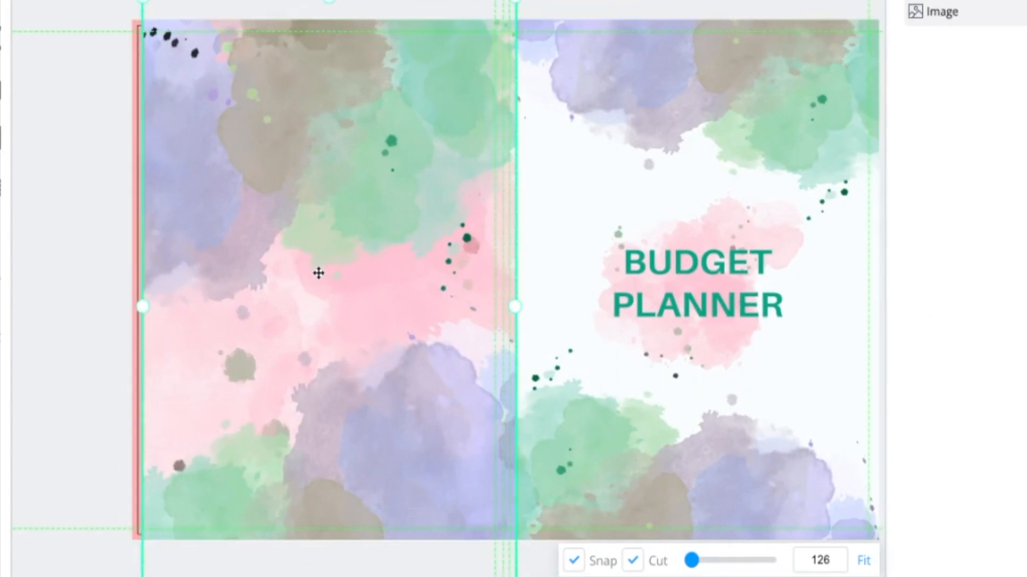
{"action": "left_click", "coordinate": [38, 286]}
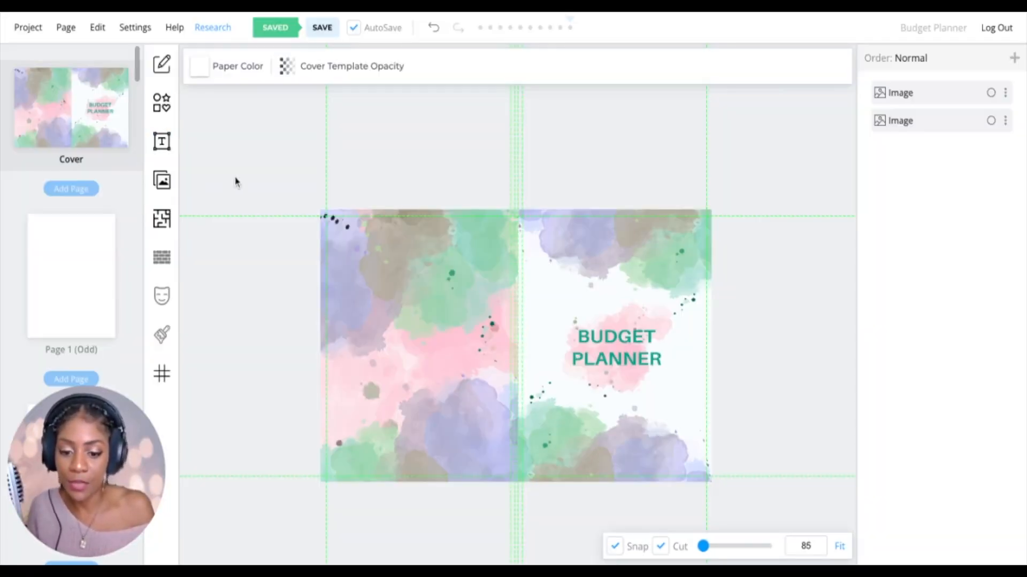
{"action": "left_click", "coordinate": [643, 332]}
{"action": "left_click", "coordinate": [823, 299]}
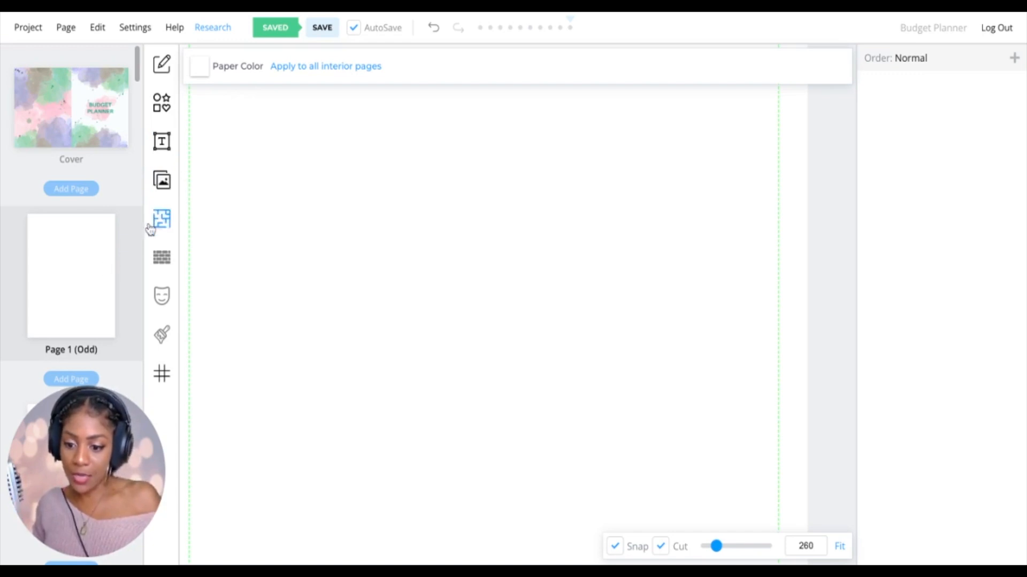
Step: Add the uploaded "This book belongs to" image to Page 1 and fit it within the page margins
{"action": "left_click", "coordinate": [161, 186]}
{"action": "left_click", "coordinate": [350, 408]}
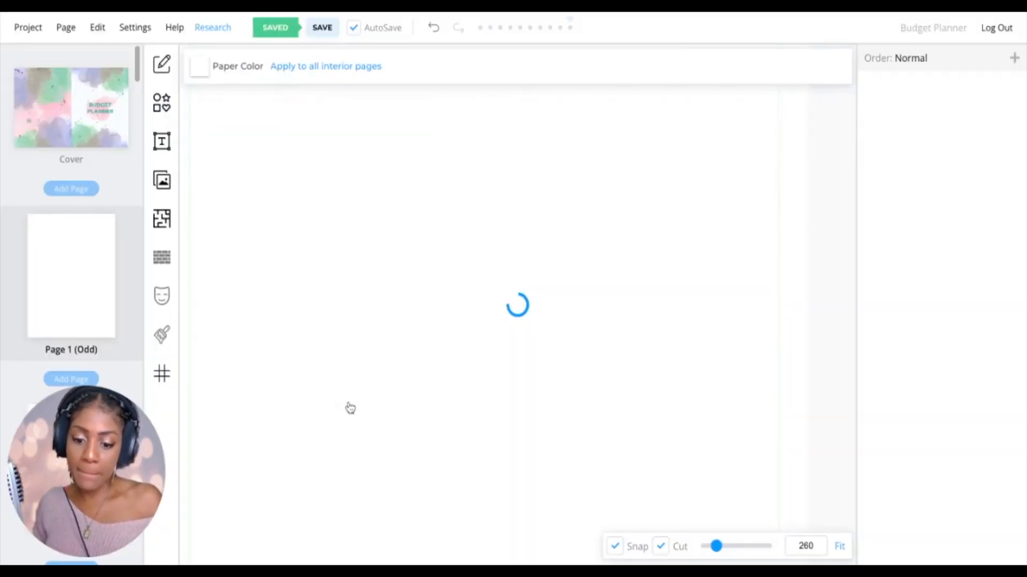
{"action": "scroll", "coordinate": [813, 291], "scroll_direction": "down", "scroll_amount": 5}
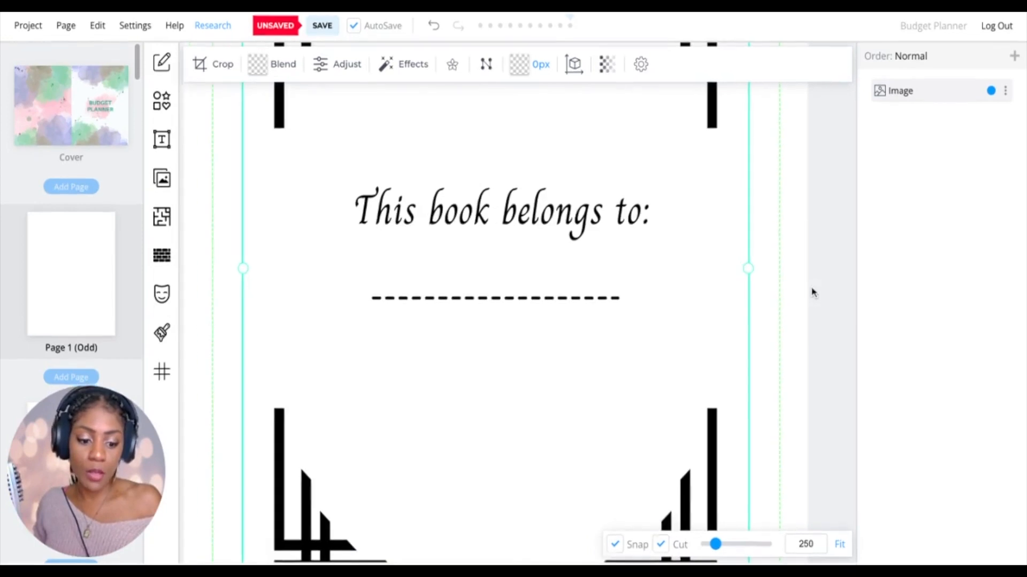
{"action": "scroll", "coordinate": [812, 286], "scroll_direction": "down", "scroll_amount": 1}
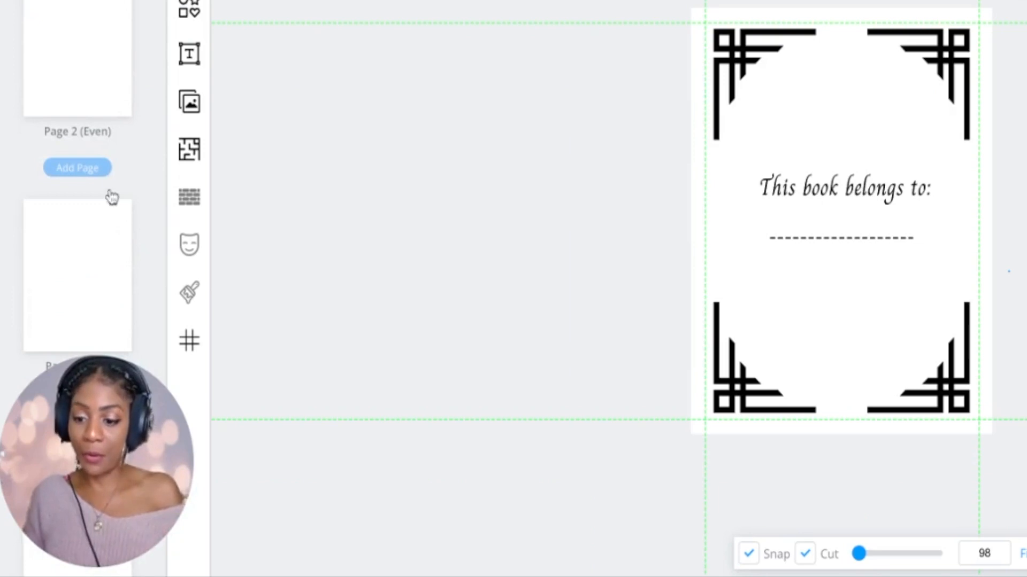
Step: For Page 2, search the Interior Templates Library for "tracker" and choose the Personal Expense Tracker template
{"action": "left_click", "coordinate": [95, 4]}
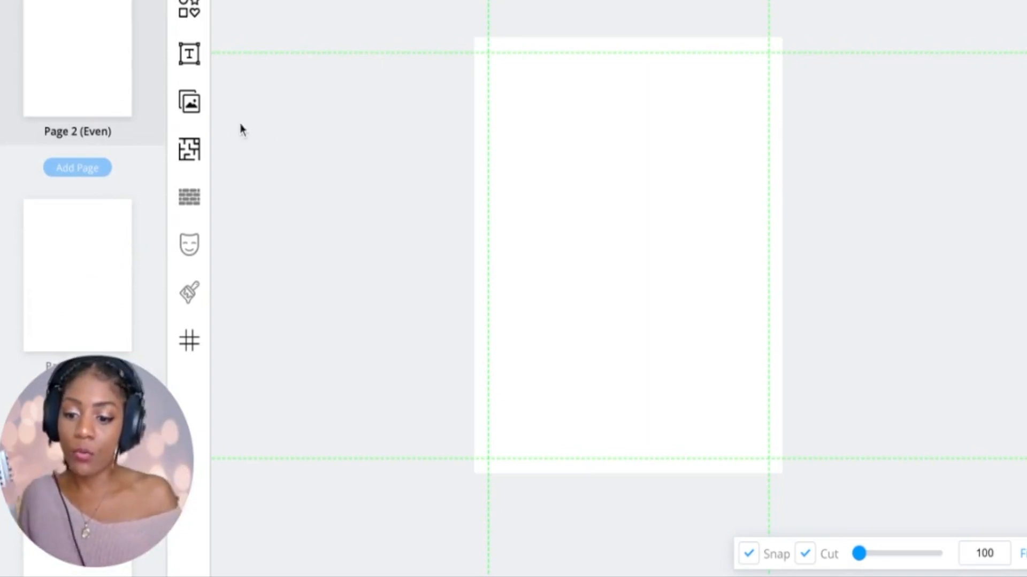
{"action": "left_click", "coordinate": [194, 157]}
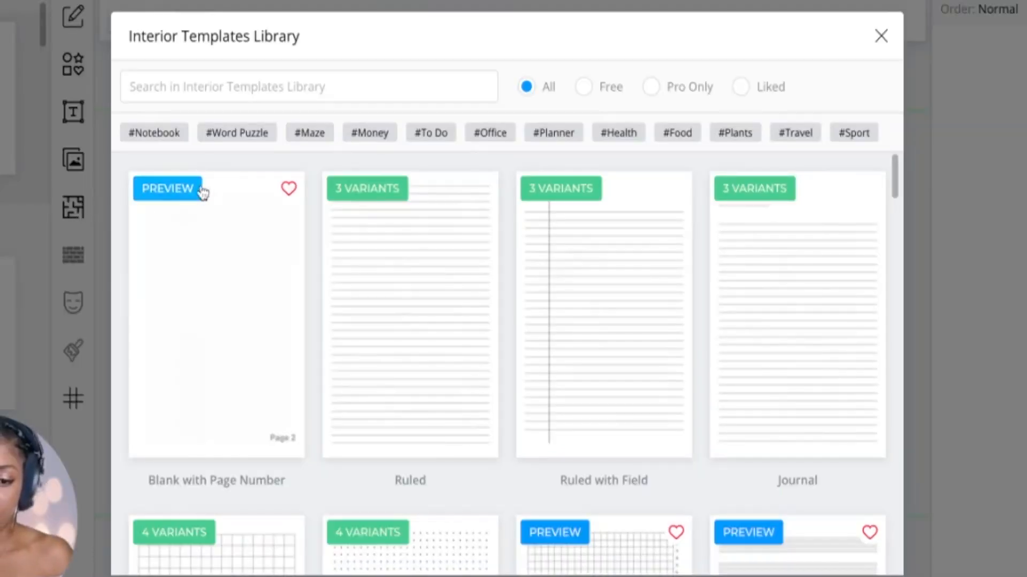
{"action": "scroll", "coordinate": [362, 374], "scroll_direction": "down", "scroll_amount": 1}
{"action": "scroll", "coordinate": [365, 378], "scroll_direction": "down", "scroll_amount": 8}
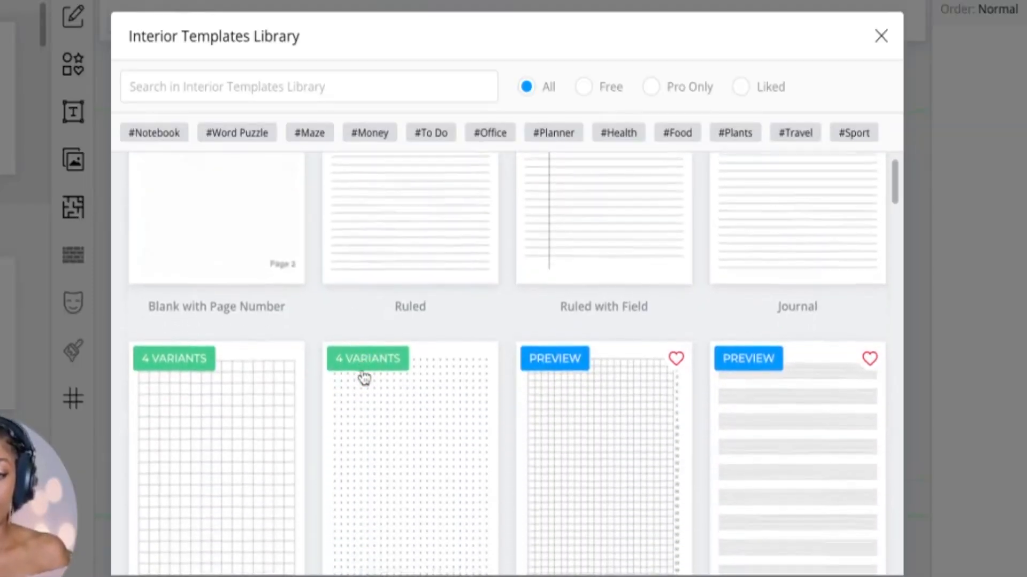
{"action": "scroll", "coordinate": [522, 323], "scroll_direction": "down", "scroll_amount": 8}
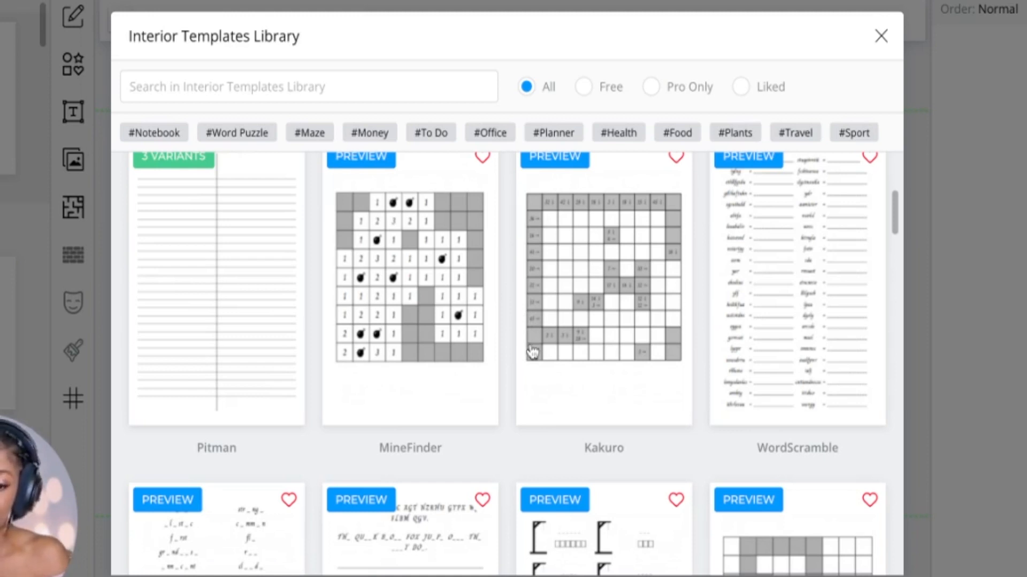
{"action": "scroll", "coordinate": [530, 353], "scroll_direction": "down", "scroll_amount": 5}
{"action": "scroll", "coordinate": [529, 352], "scroll_direction": "down", "scroll_amount": 5}
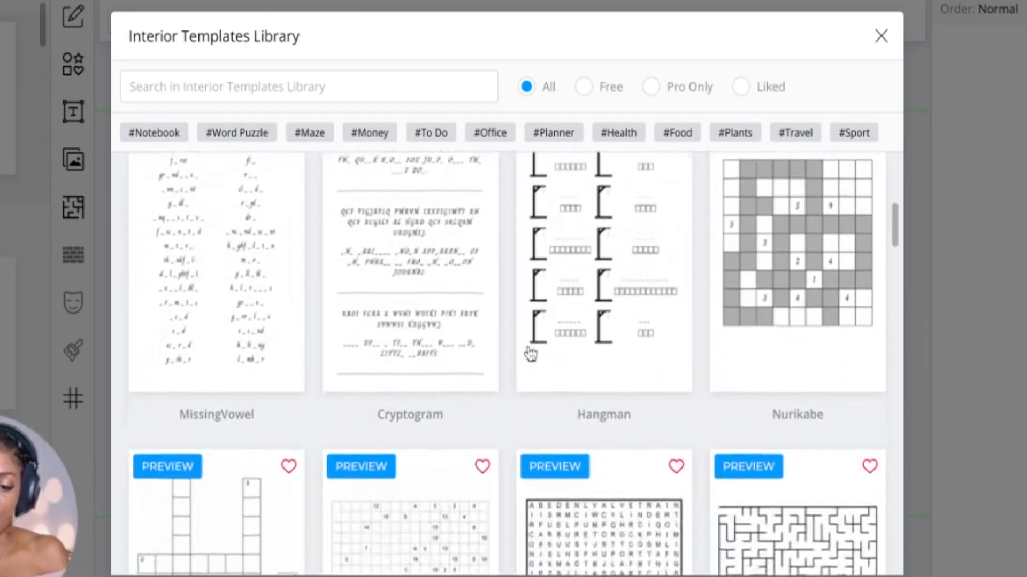
{"action": "scroll", "coordinate": [529, 353], "scroll_direction": "down", "scroll_amount": 6}
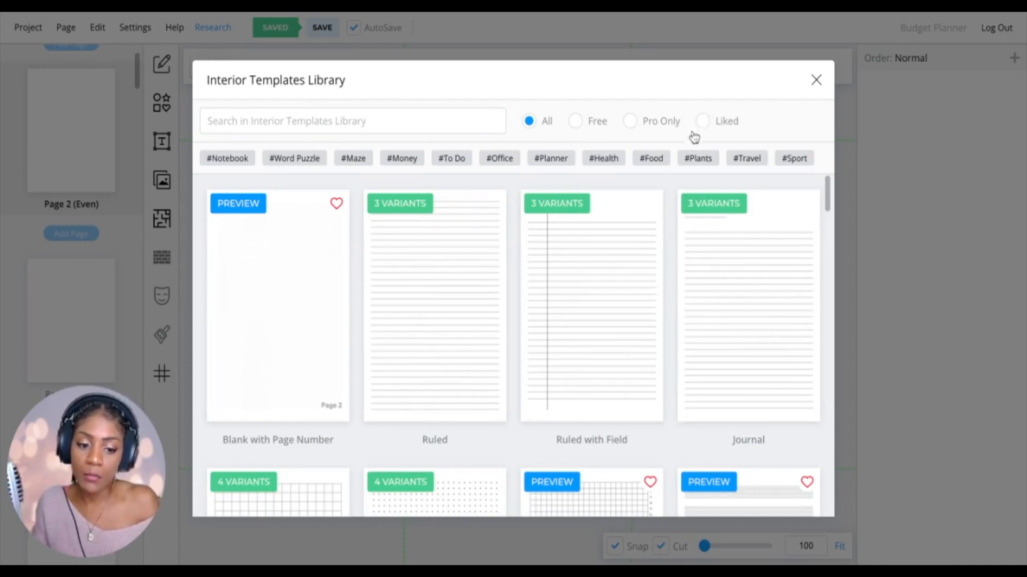
{"action": "scroll", "coordinate": [646, 311], "scroll_direction": "down", "scroll_amount": 6}
{"action": "scroll", "coordinate": [646, 312], "scroll_direction": "down", "scroll_amount": 6}
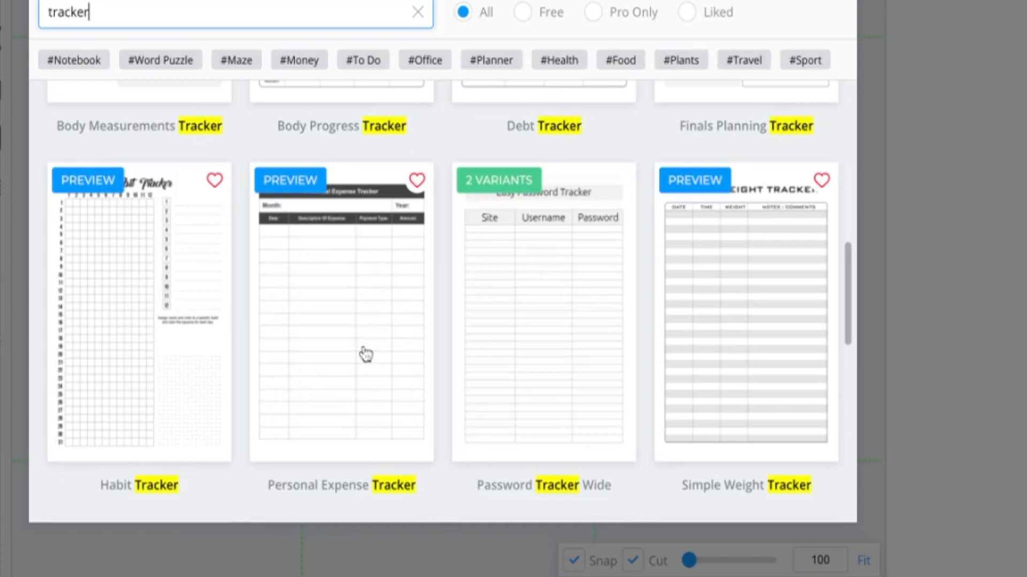
{"action": "left_click", "coordinate": [363, 352]}
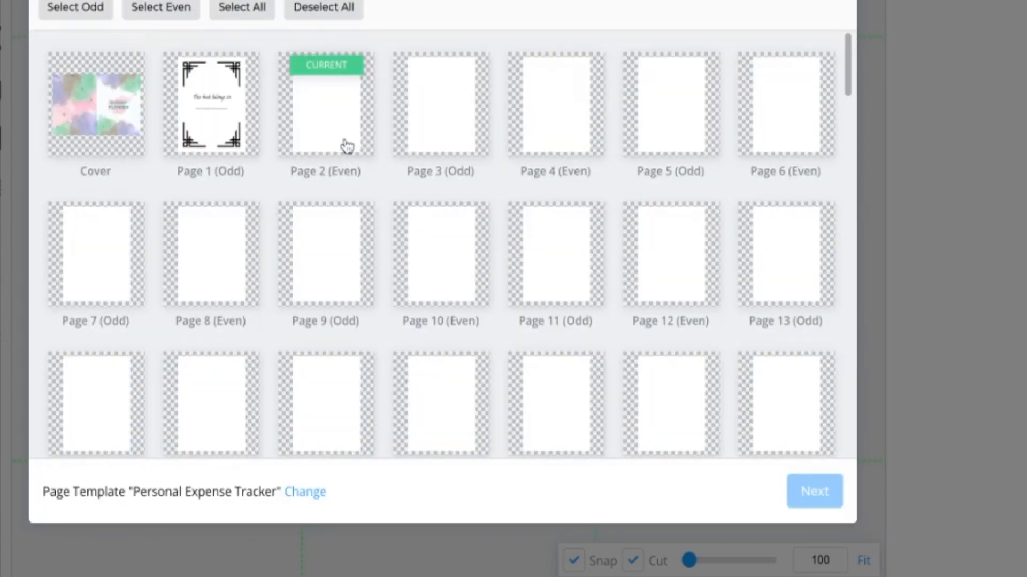
Step: Apply the Personal Expense Tracker template to every interior page from Page 2 through Page 120, leaving out the cover and Page 1
{"action": "scroll", "coordinate": [342, 145], "scroll_direction": "down", "scroll_amount": 4}
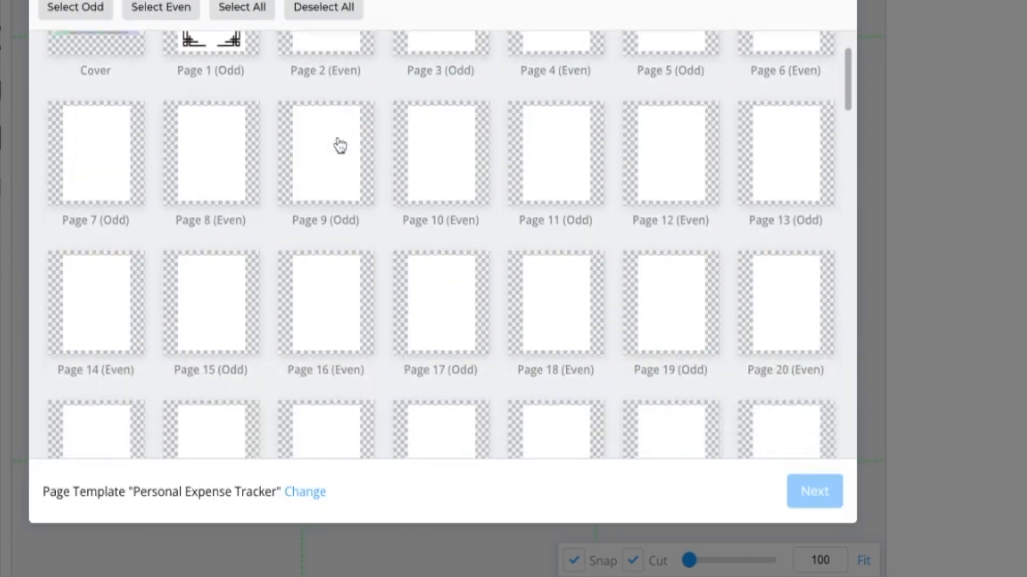
{"action": "scroll", "coordinate": [341, 145], "scroll_direction": "down", "scroll_amount": 15}
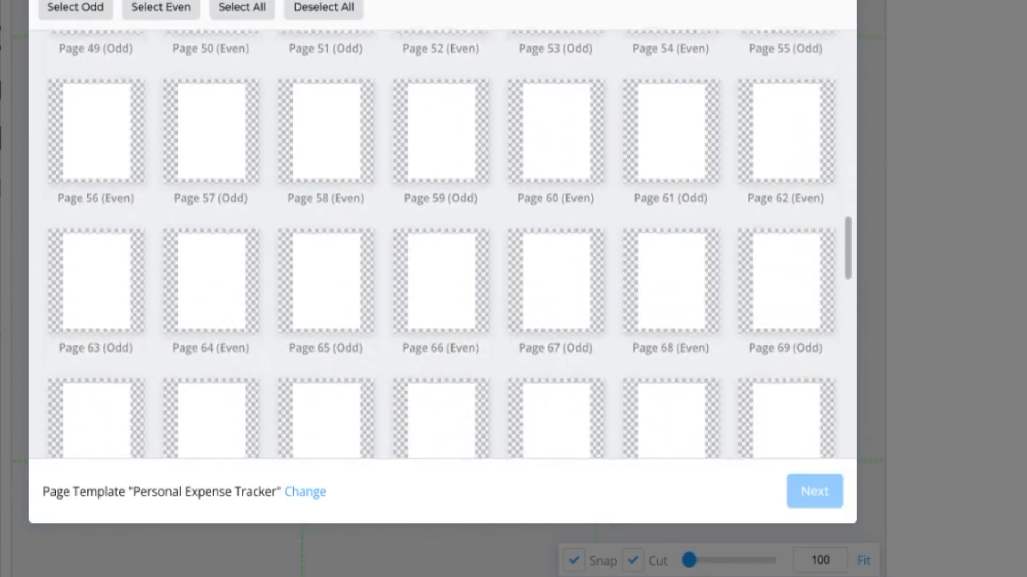
{"action": "scroll", "coordinate": [449, 243], "scroll_direction": "down", "scroll_amount": 7}
{"action": "scroll", "coordinate": [449, 244], "scroll_direction": "down", "scroll_amount": 4}
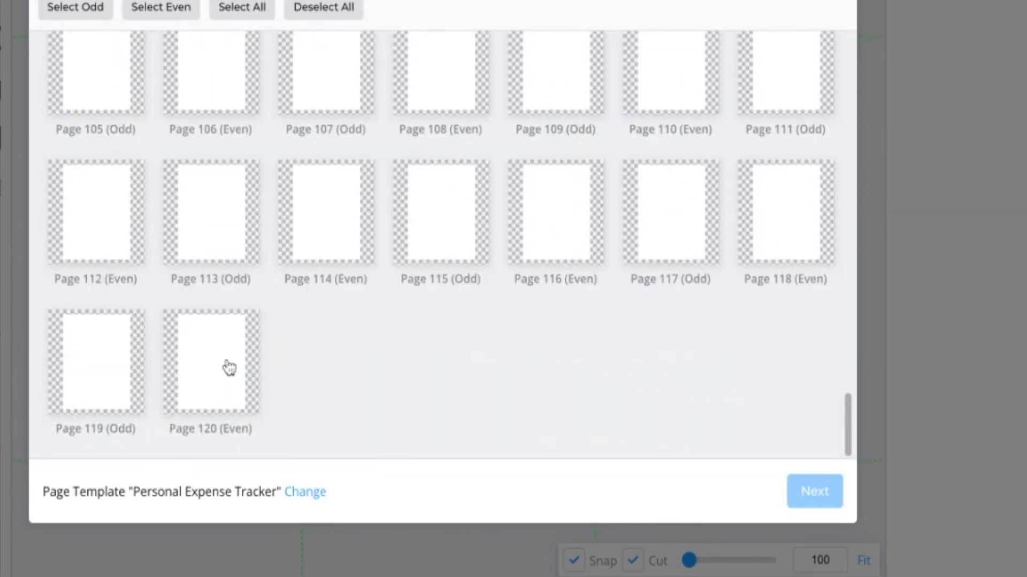
{"action": "scroll", "coordinate": [227, 367], "scroll_direction": "up", "scroll_amount": 20}
{"action": "scroll", "coordinate": [228, 368], "scroll_direction": "up", "scroll_amount": 10}
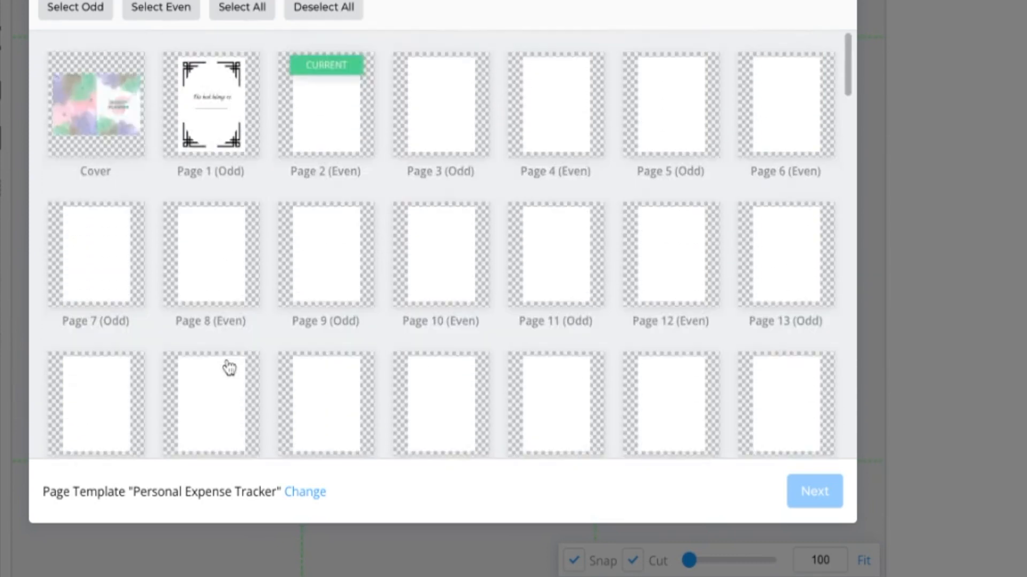
{"action": "left_click", "coordinate": [313, 137]}
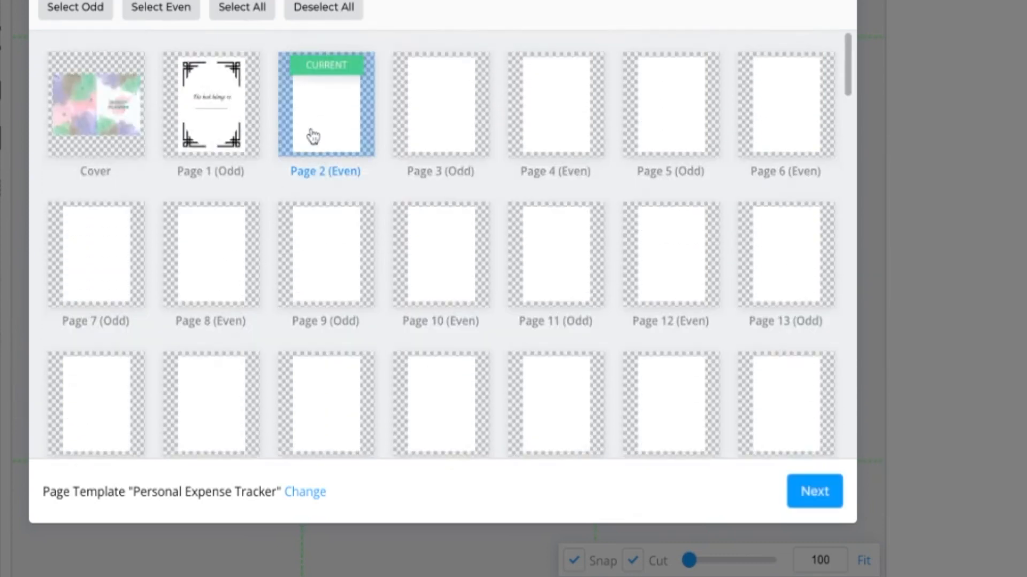
{"action": "left_click", "coordinate": [239, 13]}
{"action": "left_click", "coordinate": [211, 123]}
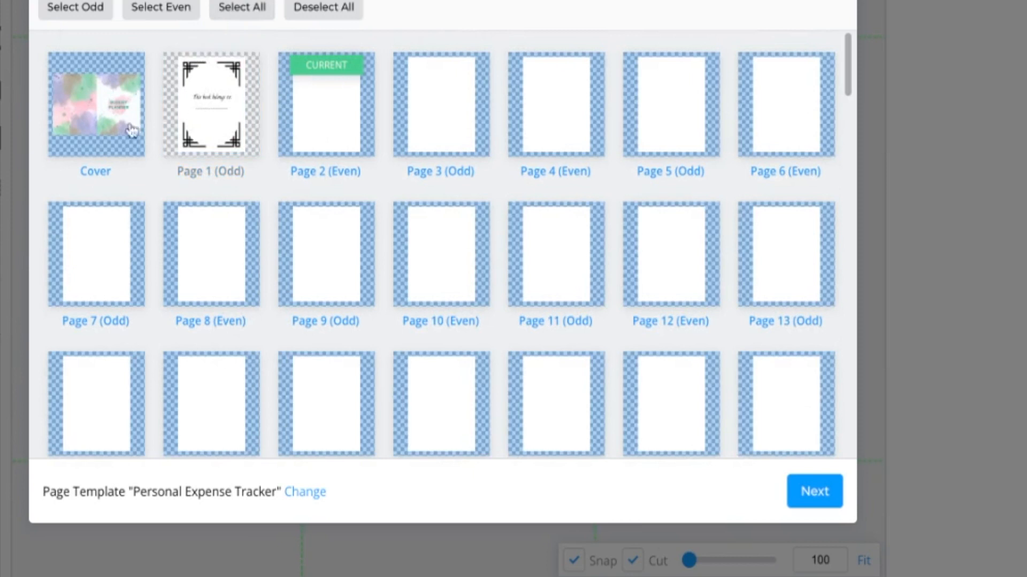
{"action": "left_click", "coordinate": [92, 128]}
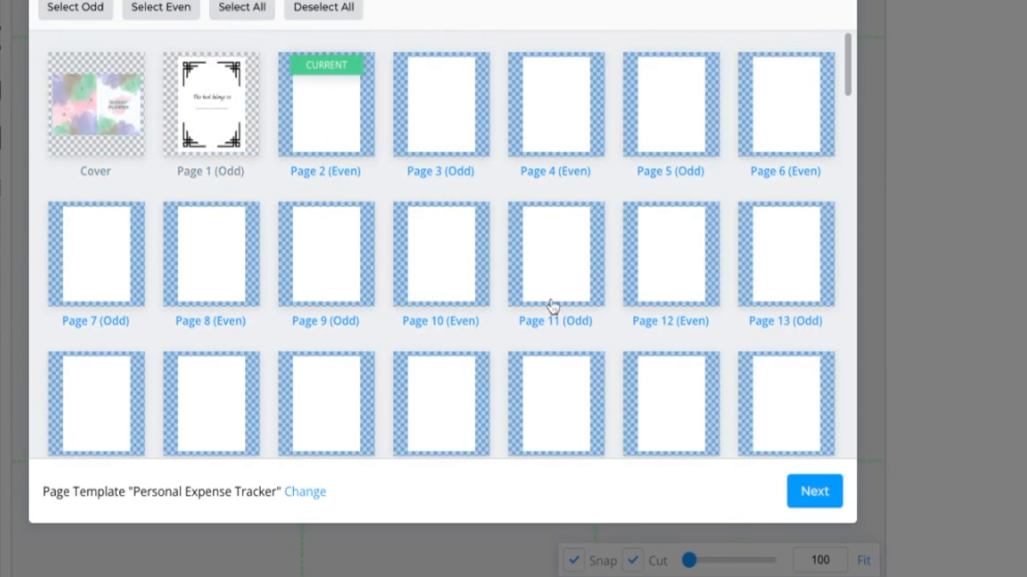
{"action": "left_click", "coordinate": [804, 493]}
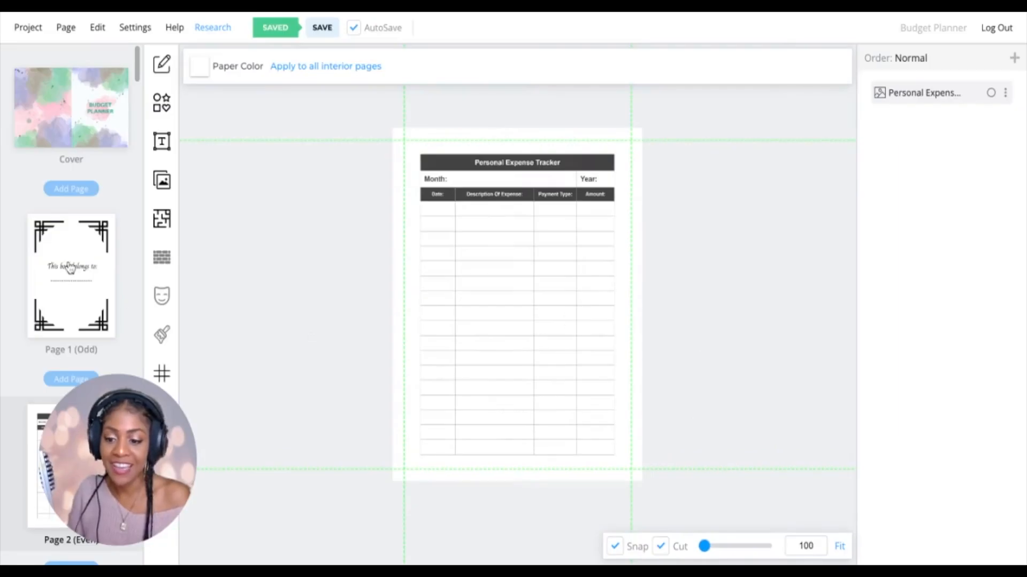
Step: Look through the page thumbnails following Page 1 to check that the Personal Expense Tracker layout is on each interior page
{"action": "scroll", "coordinate": [82, 341], "scroll_direction": "down", "scroll_amount": 3}
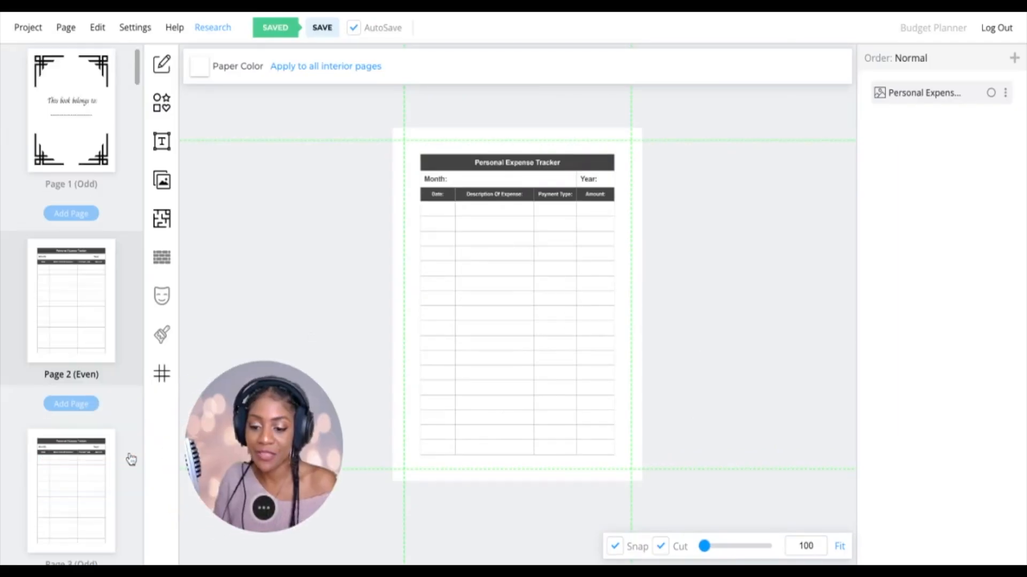
{"action": "scroll", "coordinate": [81, 341], "scroll_direction": "down", "scroll_amount": 15}
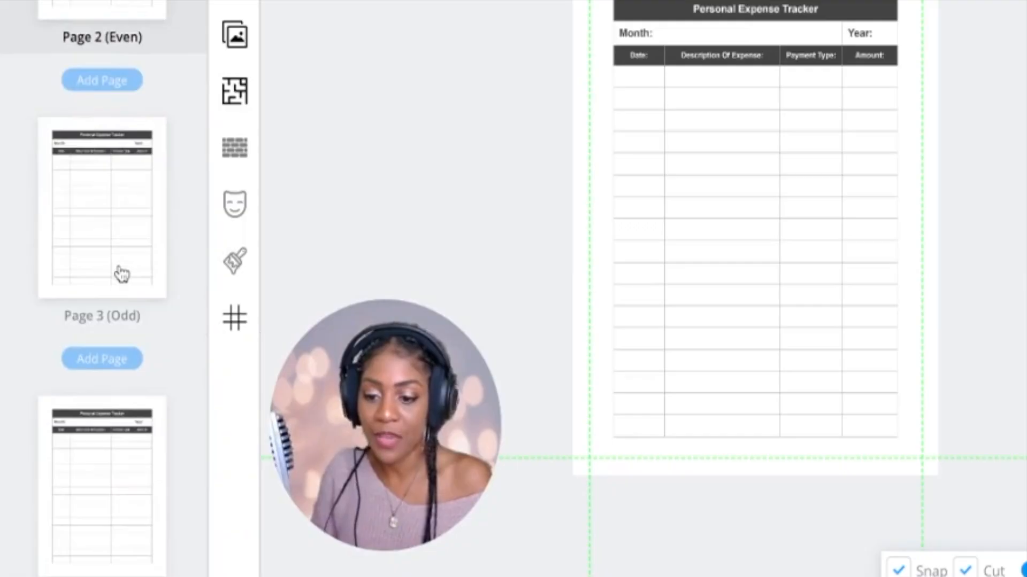
{"action": "scroll", "coordinate": [122, 277], "scroll_direction": "down", "scroll_amount": 15}
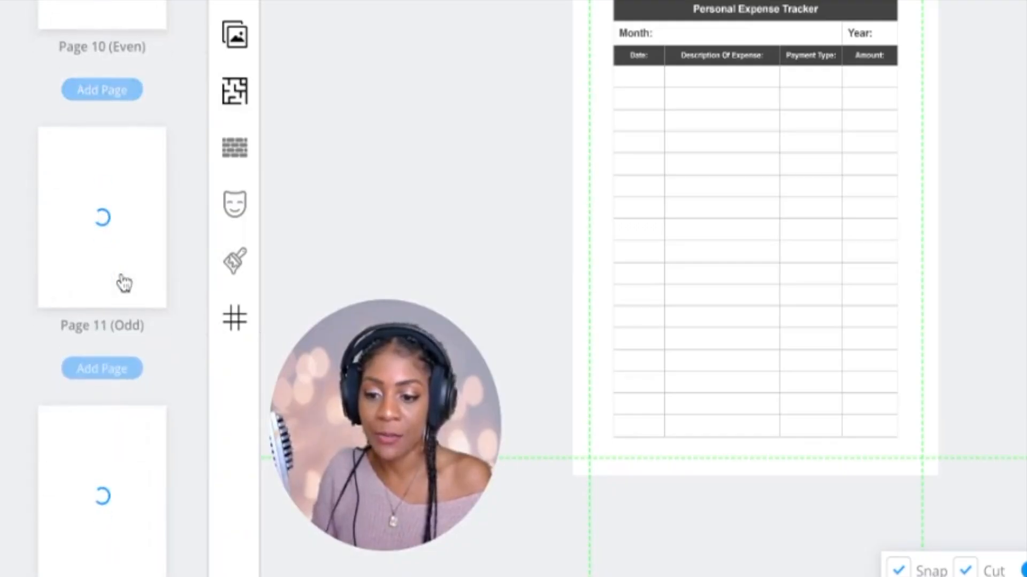
{"action": "scroll", "coordinate": [125, 281], "scroll_direction": "up", "scroll_amount": 7}
{"action": "scroll", "coordinate": [145, 273], "scroll_direction": "down", "scroll_amount": 6}
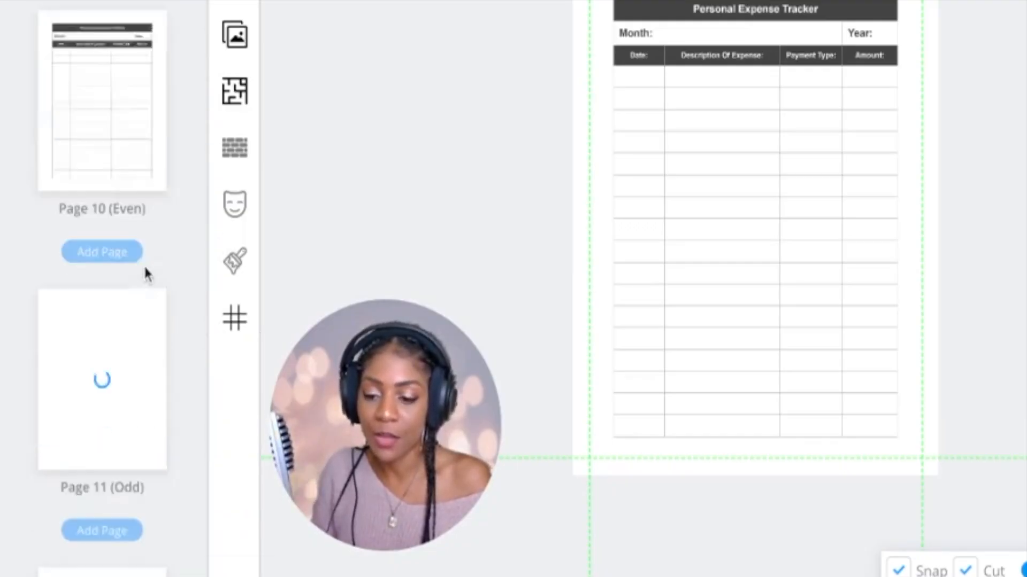
{"action": "scroll", "coordinate": [146, 281], "scroll_direction": "down", "scroll_amount": 13}
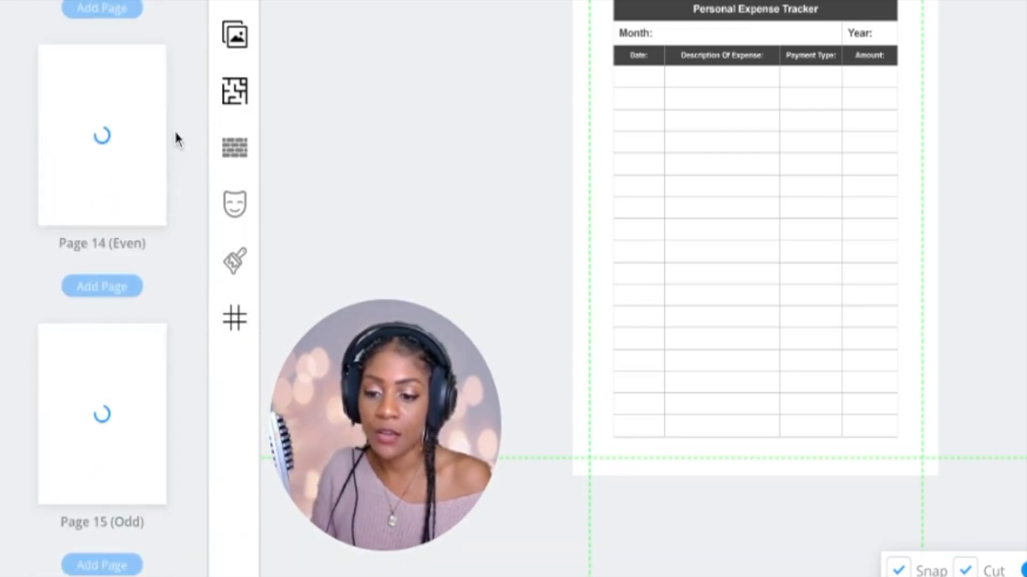
{"action": "scroll", "coordinate": [190, 69], "scroll_direction": "down", "scroll_amount": 6}
Step: Review the exported 8.5 x 11 Budget Planner interior PDF, from the ownership page through the expense tracker pages
{"action": "left_click", "coordinate": [90, 26]}
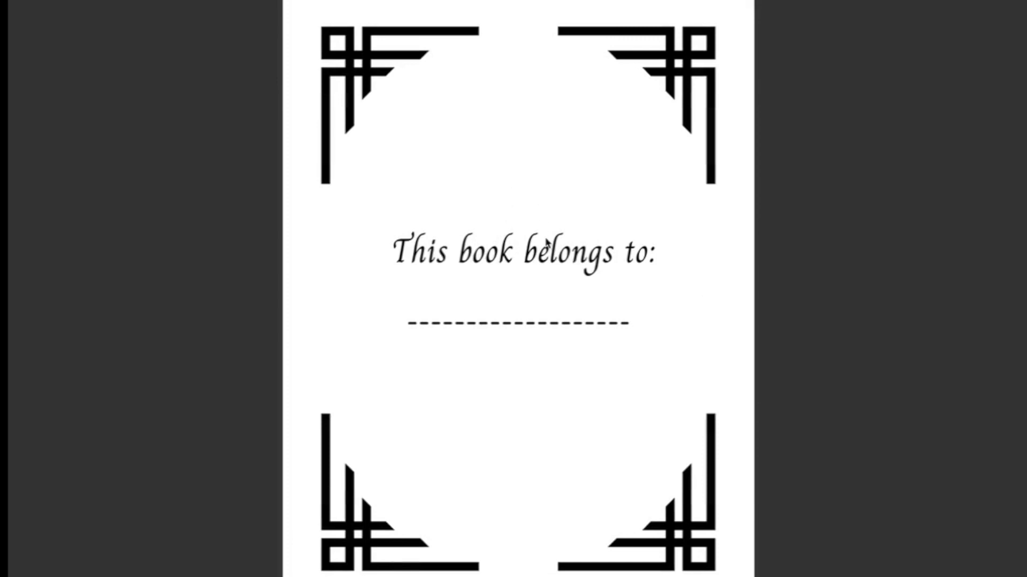
{"action": "key", "text": "Right"}
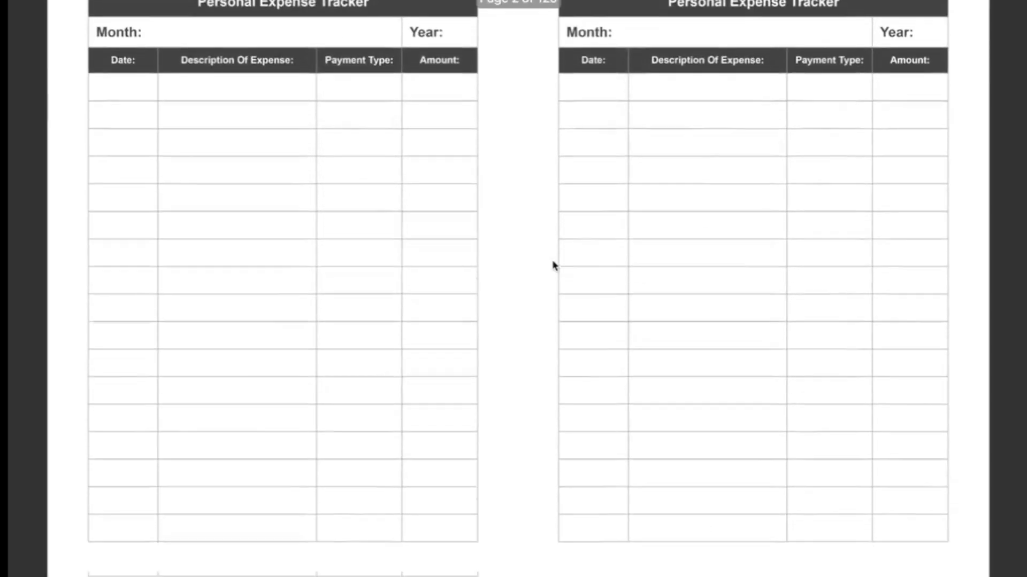
{"action": "key", "text": "Right"}
{"action": "key", "text": "Right"}
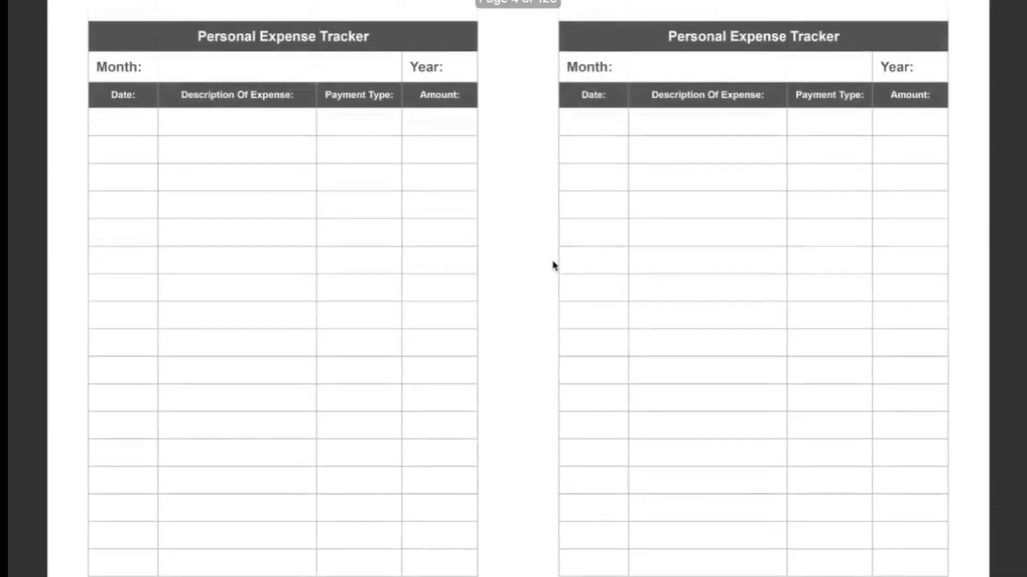
{"action": "key", "text": "Right"}
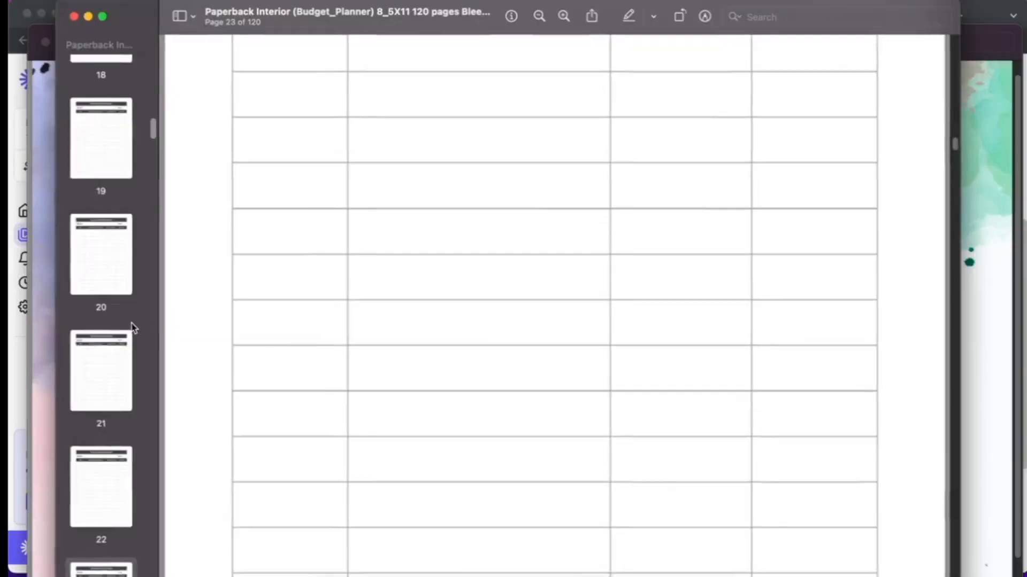
{"action": "scroll", "coordinate": [132, 327], "scroll_direction": "down", "scroll_amount": 3}
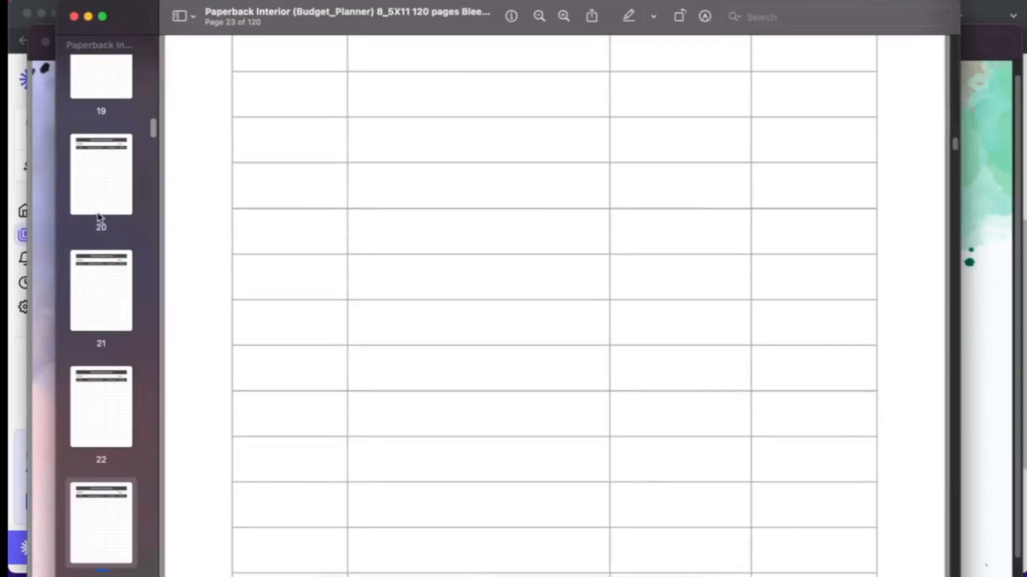
{"action": "scroll", "coordinate": [83, 249], "scroll_direction": "down", "scroll_amount": 10}
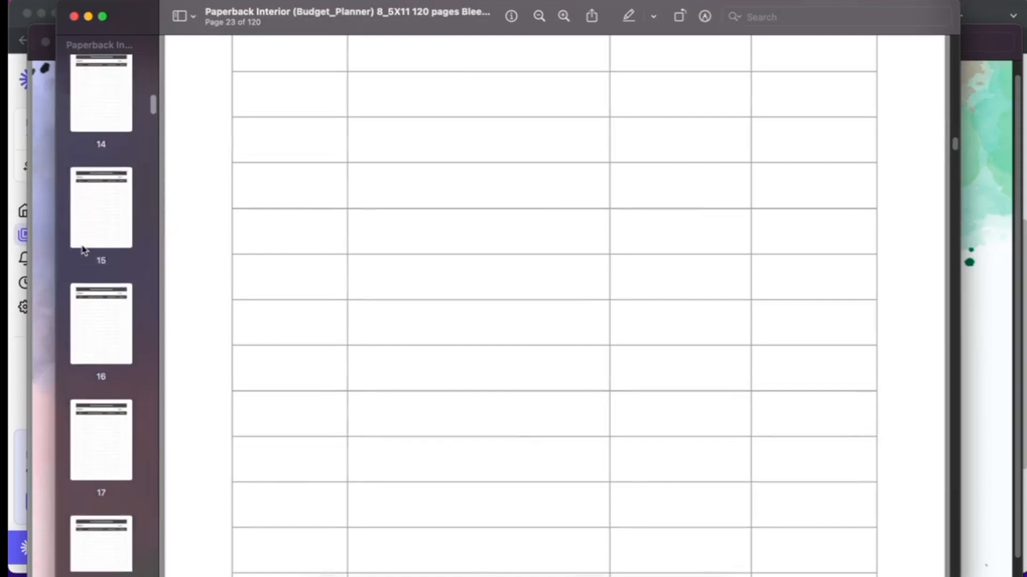
{"action": "scroll", "coordinate": [83, 249], "scroll_direction": "down", "scroll_amount": 15}
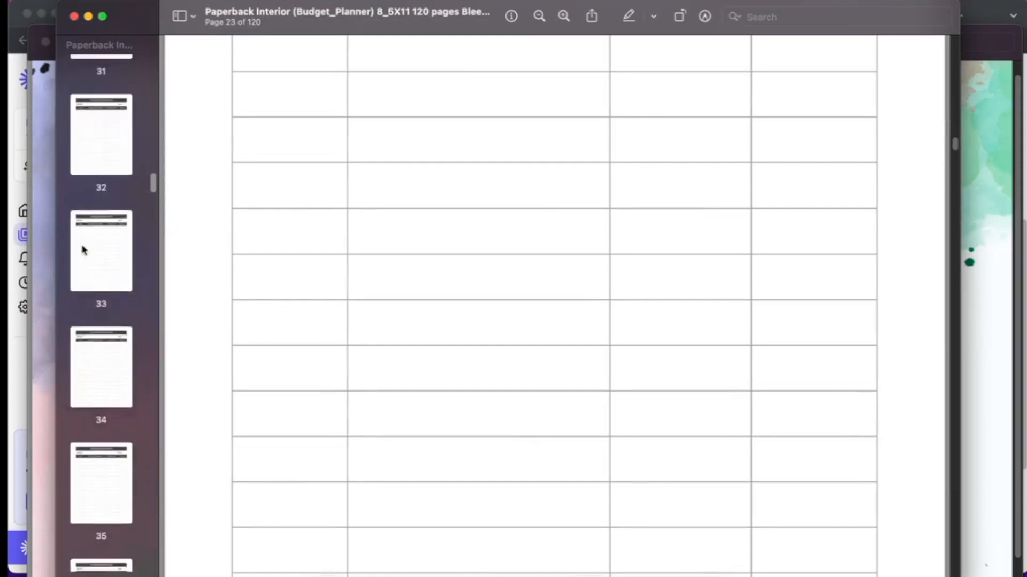
{"action": "scroll", "coordinate": [83, 248], "scroll_direction": "down", "scroll_amount": 20}
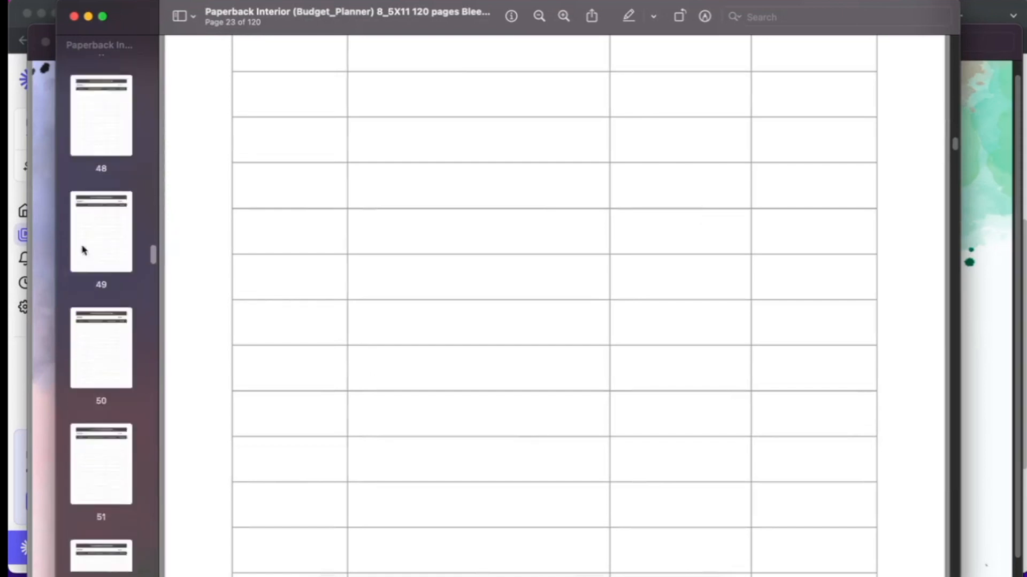
{"action": "scroll", "coordinate": [83, 249], "scroll_direction": "down", "scroll_amount": 20}
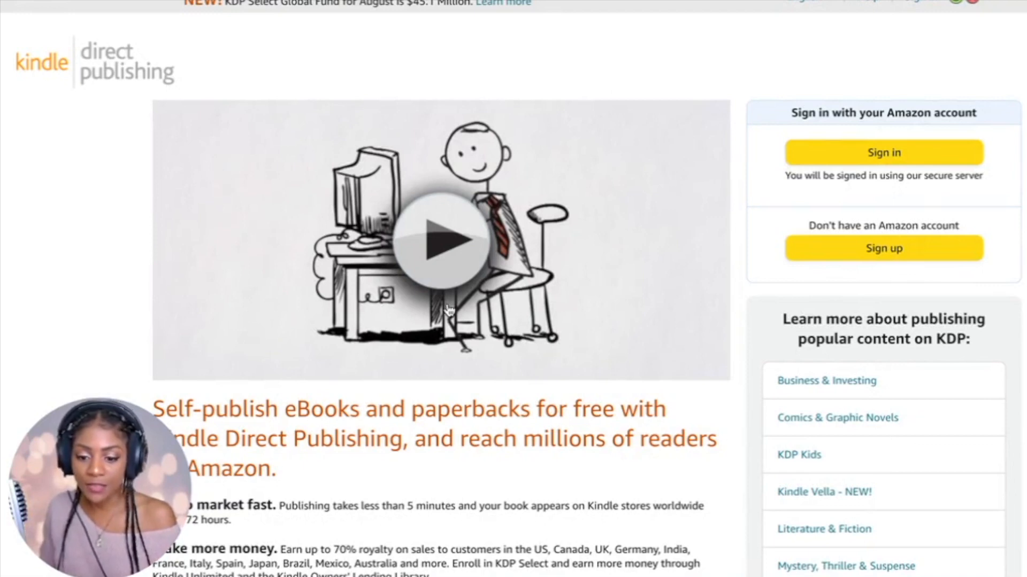
Step: Switch to Kindle Direct Publishing and start creating a new paperback title
{"action": "scroll", "coordinate": [447, 378], "scroll_direction": "down", "scroll_amount": 1}
{"action": "scroll", "coordinate": [447, 378], "scroll_direction": "up", "scroll_amount": 1}
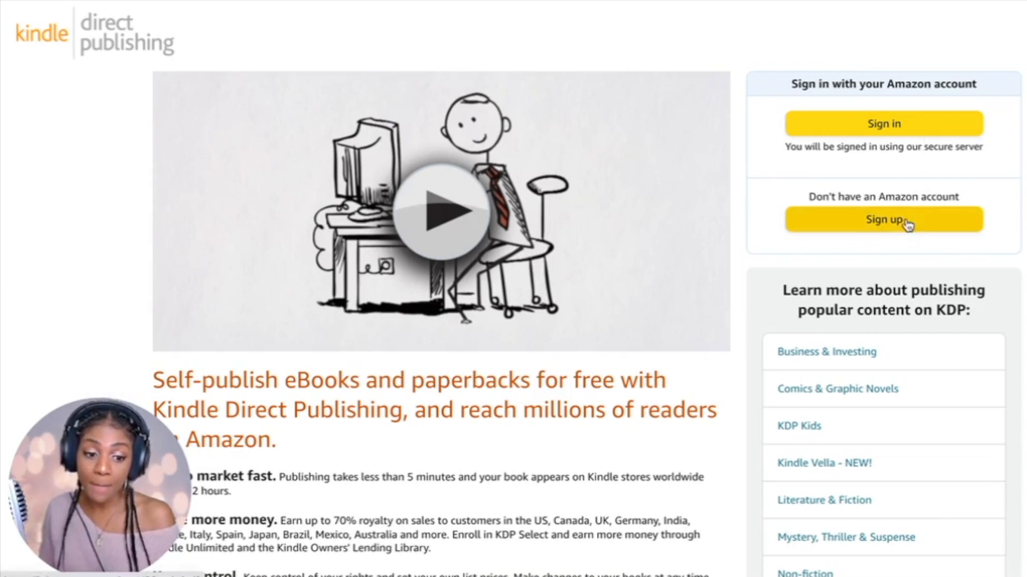
{"action": "scroll", "coordinate": [881, 171], "scroll_direction": "up", "scroll_amount": 1}
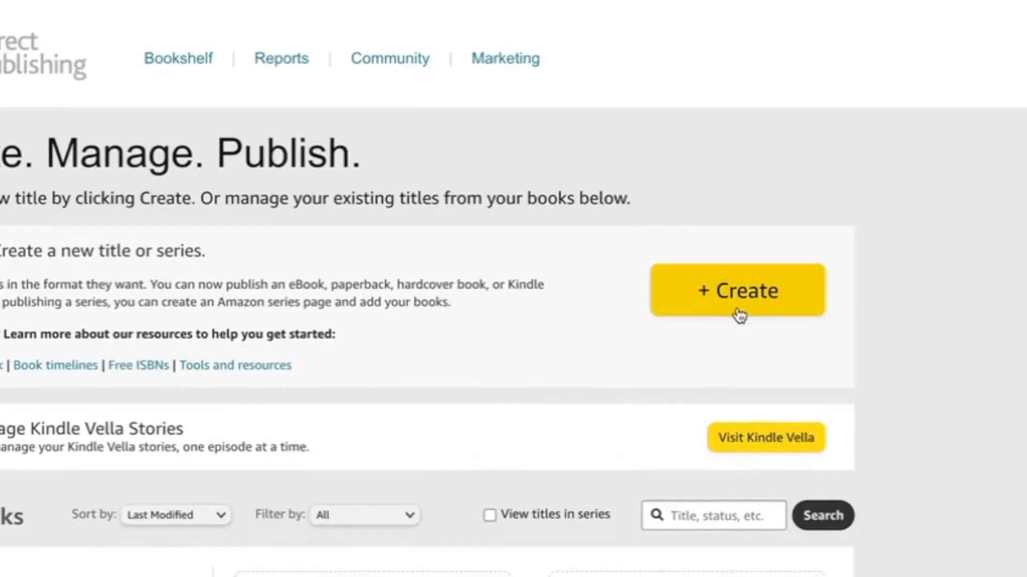
{"action": "left_click", "coordinate": [734, 292]}
{"action": "scroll", "coordinate": [777, 463], "scroll_direction": "down", "scroll_amount": 4}
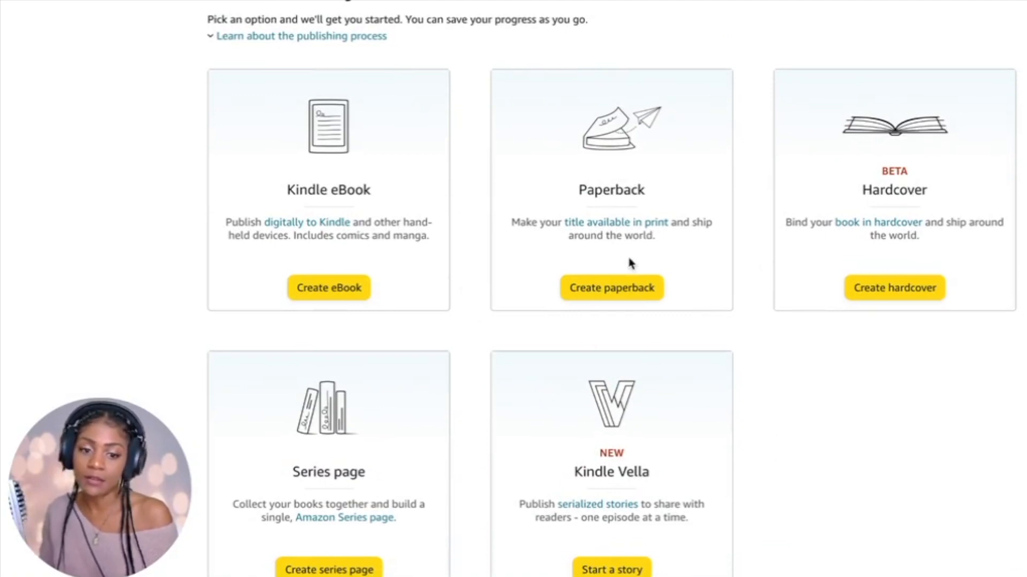
{"action": "left_click", "coordinate": [630, 298]}
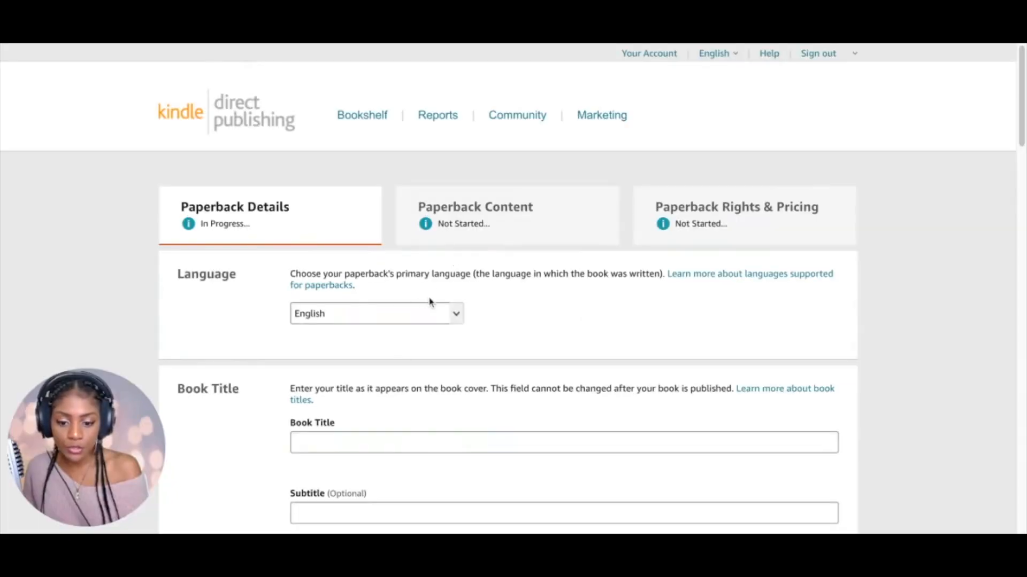
Step: Examine the Paperback Details form, from language and book title through author, description, publishing rights and keywords
{"action": "scroll", "coordinate": [437, 408], "scroll_direction": "down", "scroll_amount": 8}
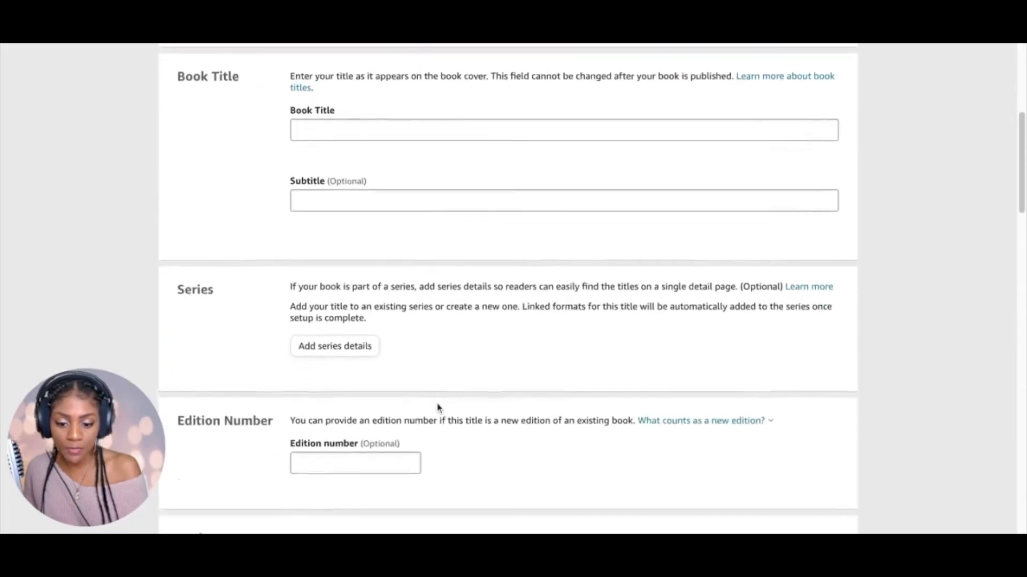
{"action": "scroll", "coordinate": [438, 408], "scroll_direction": "down", "scroll_amount": 8}
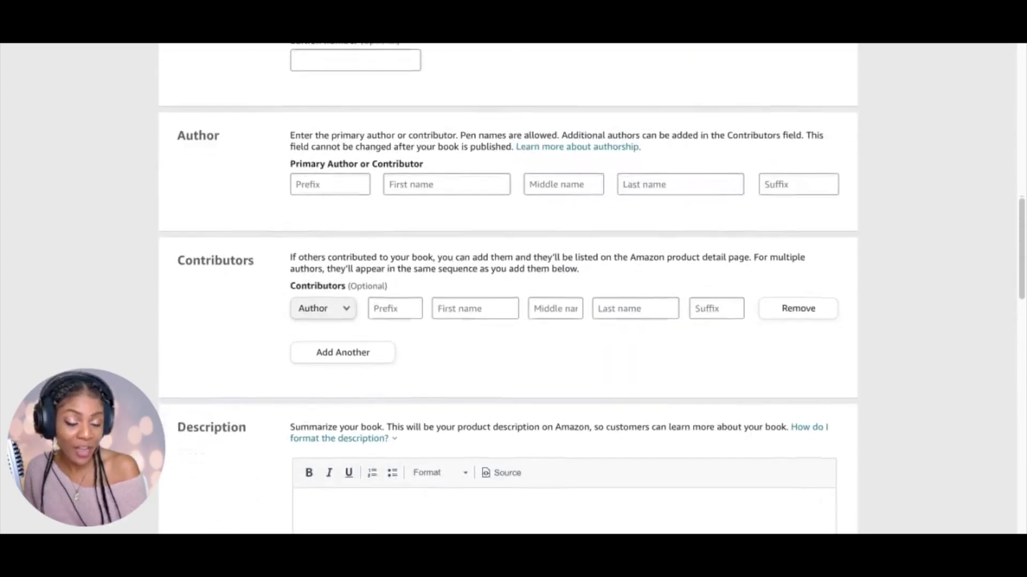
{"action": "scroll", "coordinate": [396, 320], "scroll_direction": "down", "scroll_amount": 2}
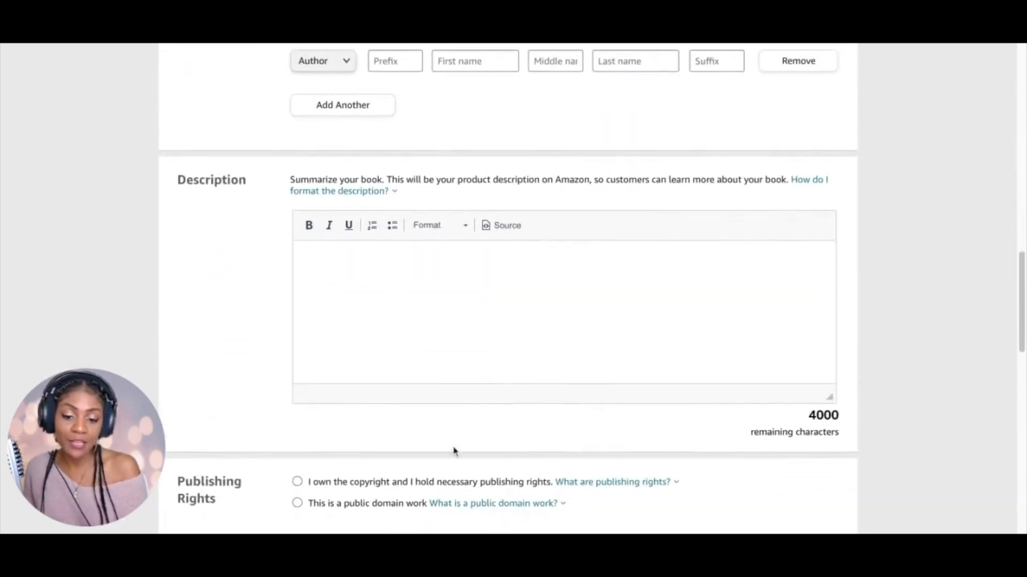
{"action": "scroll", "coordinate": [449, 460], "scroll_direction": "down", "scroll_amount": 4}
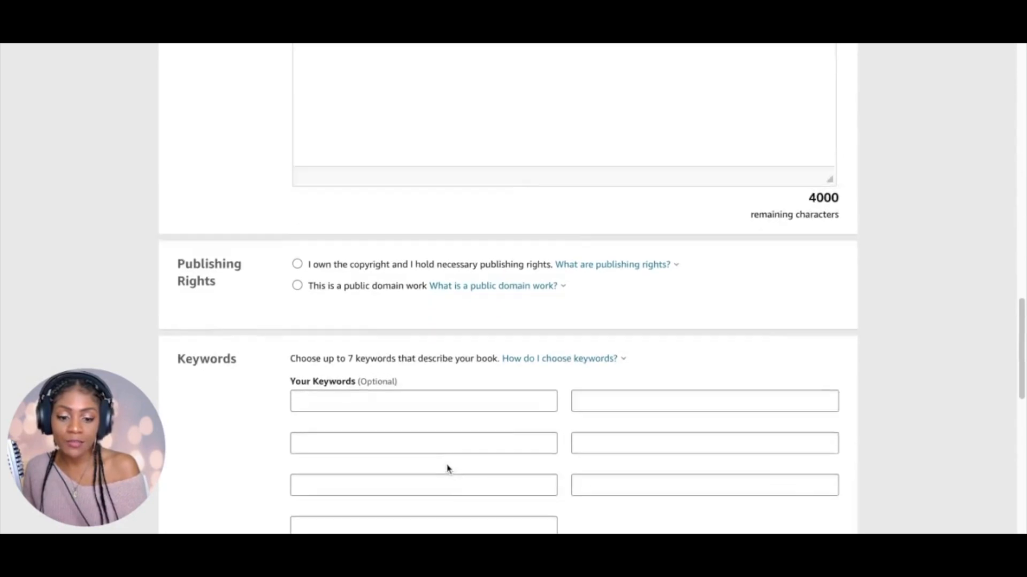
{"action": "scroll", "coordinate": [448, 468], "scroll_direction": "down", "scroll_amount": 2}
{"action": "scroll", "coordinate": [448, 468], "scroll_direction": "up", "scroll_amount": 13}
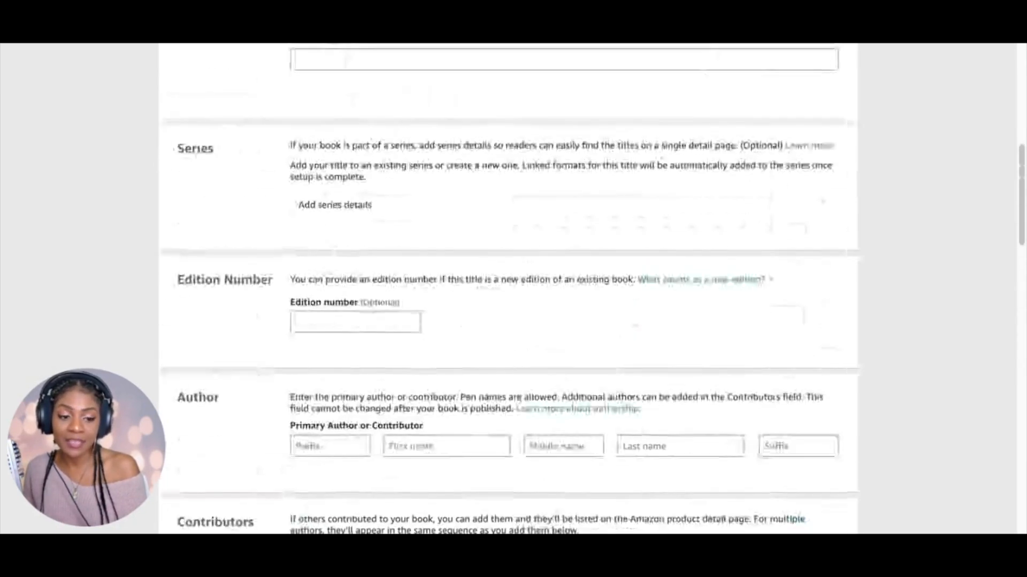
{"action": "scroll", "coordinate": [508, 289], "scroll_direction": "up", "scroll_amount": 5}
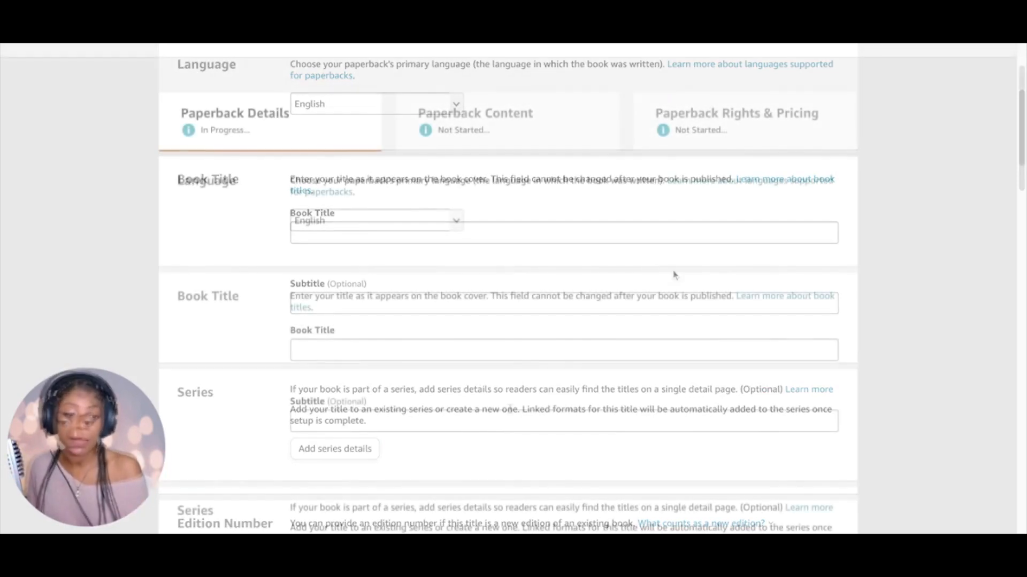
Step: Enter the book title "Budget Planner Bill Organizer" and subtitle "Bill Payment Tracker", and fill in the primary author's name
{"action": "left_click", "coordinate": [464, 352]}
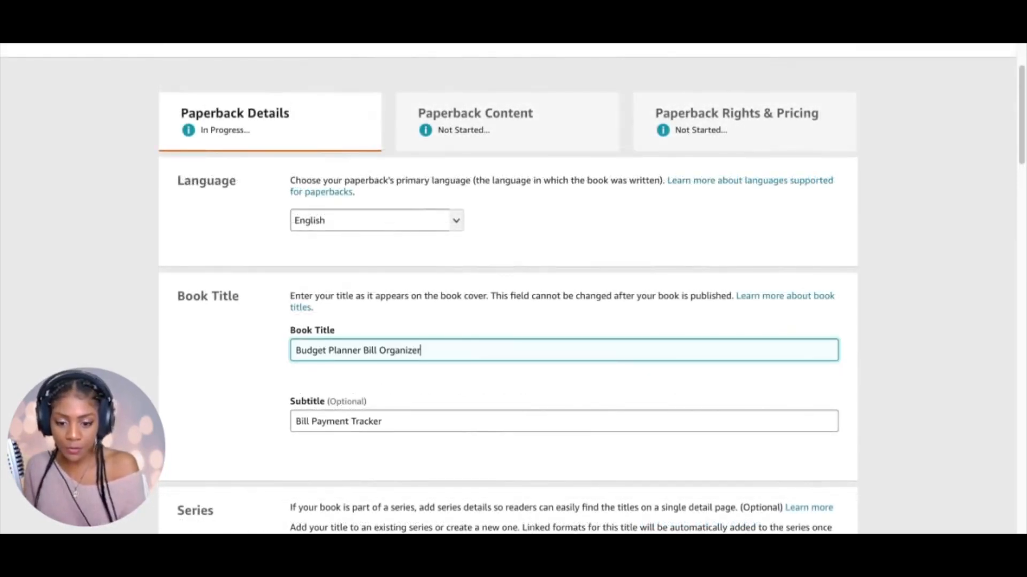
{"action": "scroll", "coordinate": [586, 412], "scroll_direction": "down", "scroll_amount": 7}
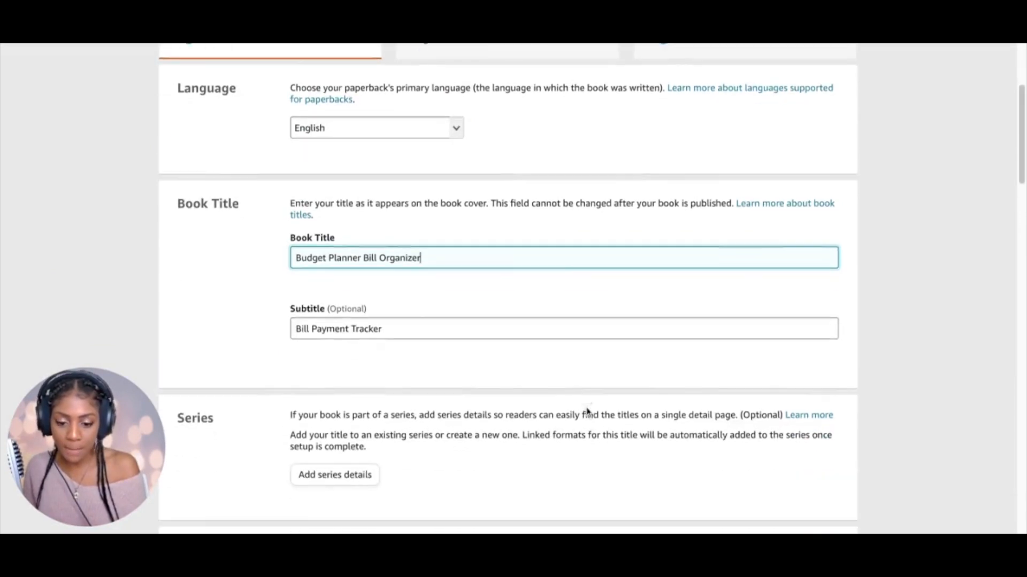
{"action": "scroll", "coordinate": [587, 412], "scroll_direction": "down", "scroll_amount": 4}
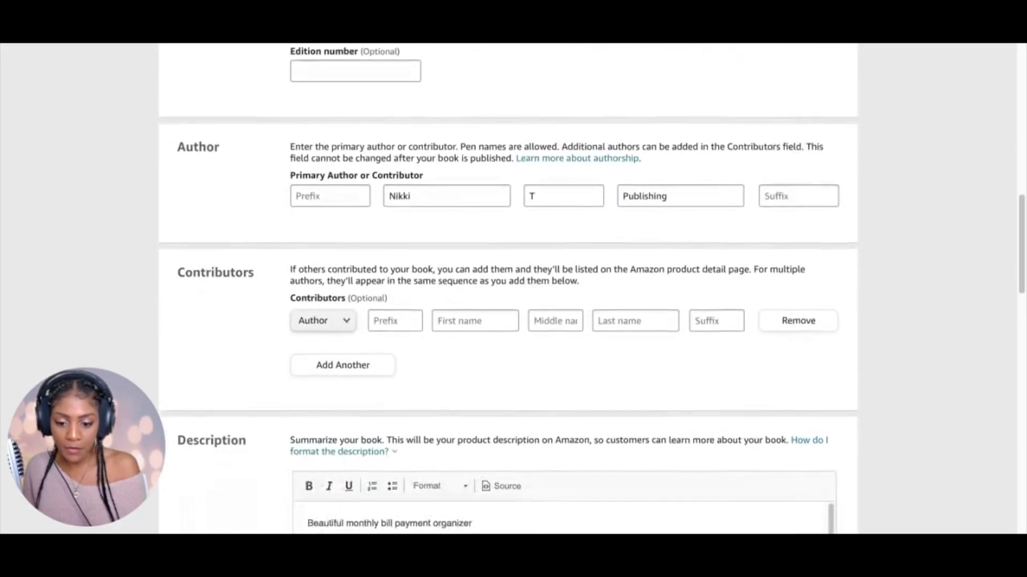
Step: Save the paperback details to continue to the content stage, and assign the book a free KDP ISBN
{"action": "scroll", "coordinate": [665, 426], "scroll_direction": "down", "scroll_amount": 15}
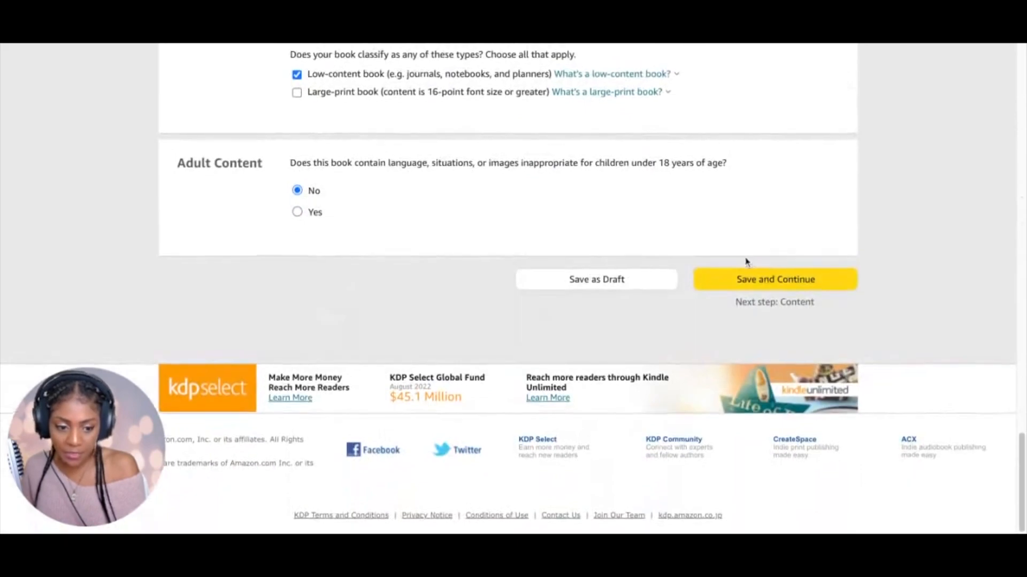
{"action": "left_click", "coordinate": [747, 279]}
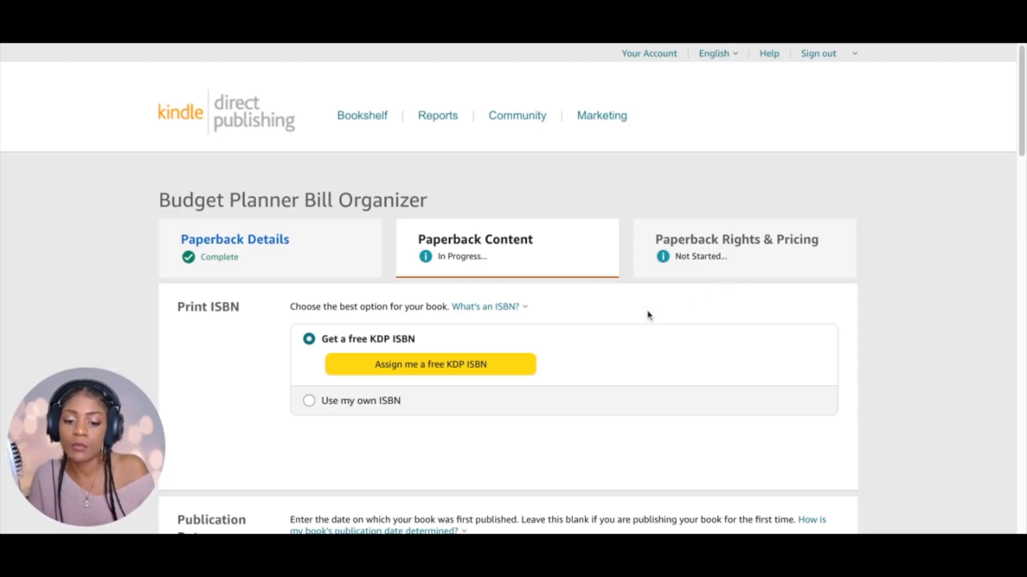
{"action": "scroll", "coordinate": [539, 336], "scroll_direction": "down", "scroll_amount": 1}
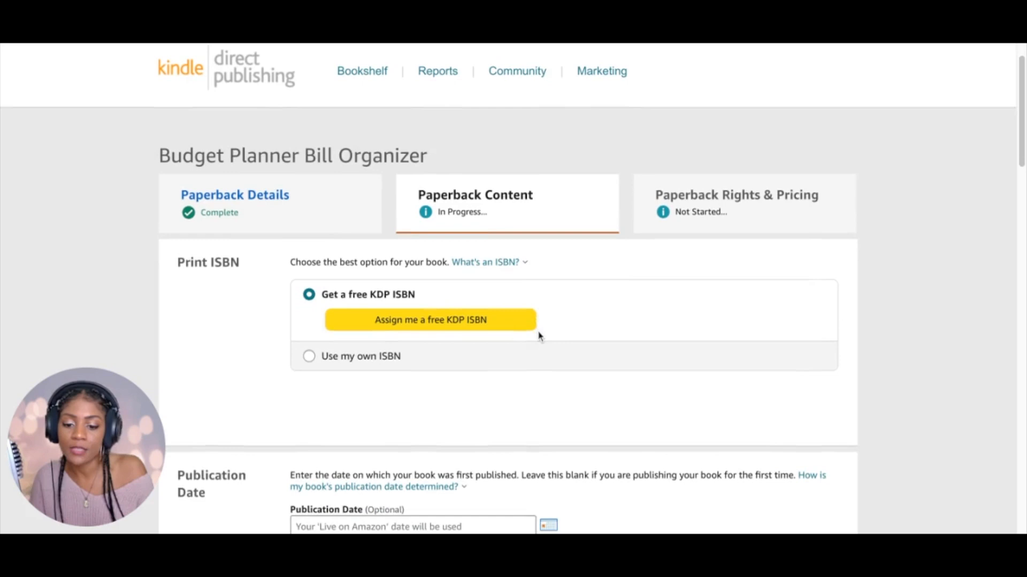
{"action": "left_click", "coordinate": [489, 320]}
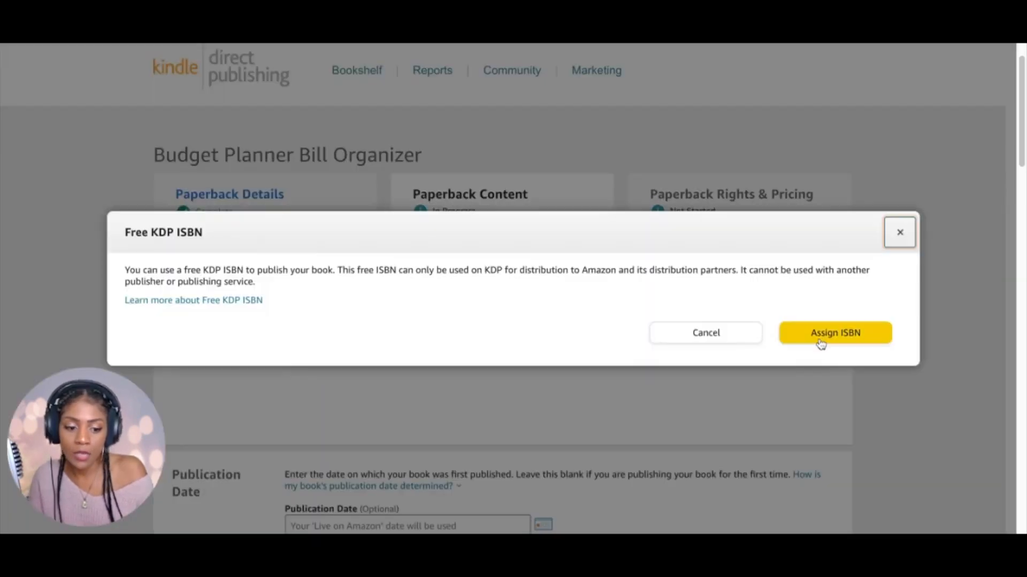
{"action": "left_click", "coordinate": [822, 337]}
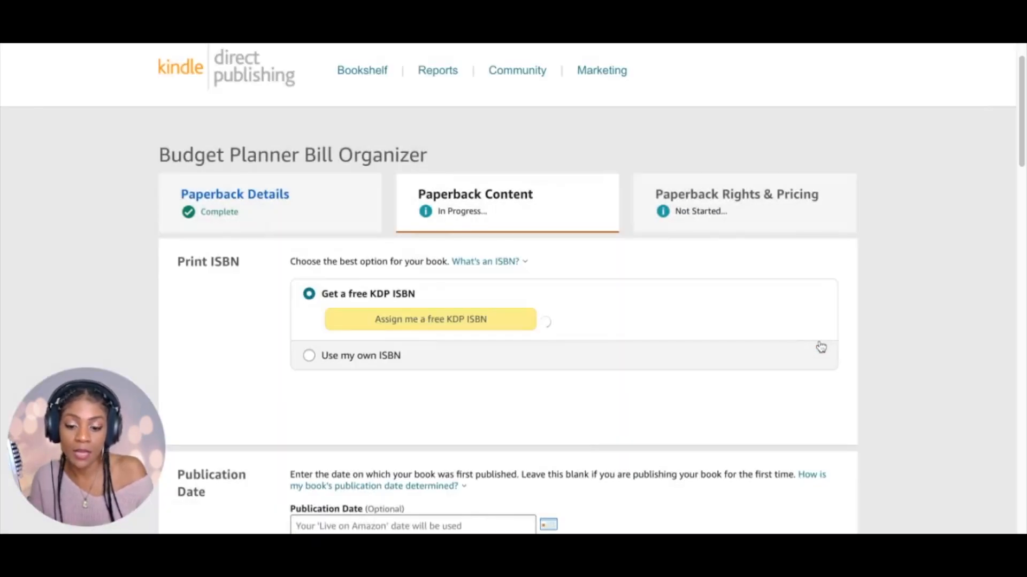
Step: Set the paperback's trim size to 8.5 x 11 in under the print options
{"action": "scroll", "coordinate": [812, 354], "scroll_direction": "down", "scroll_amount": 4}
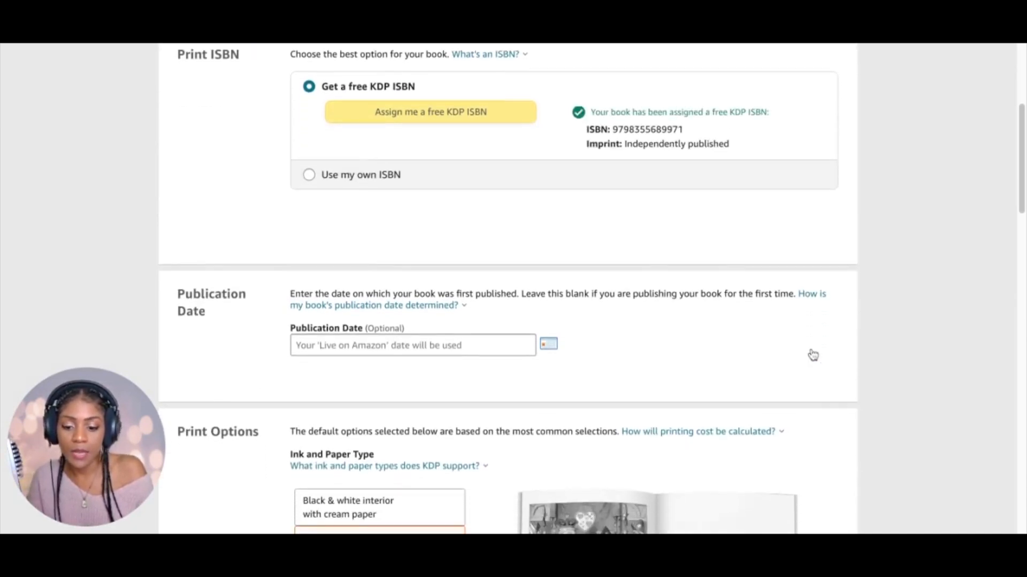
{"action": "scroll", "coordinate": [432, 351], "scroll_direction": "down", "scroll_amount": 4}
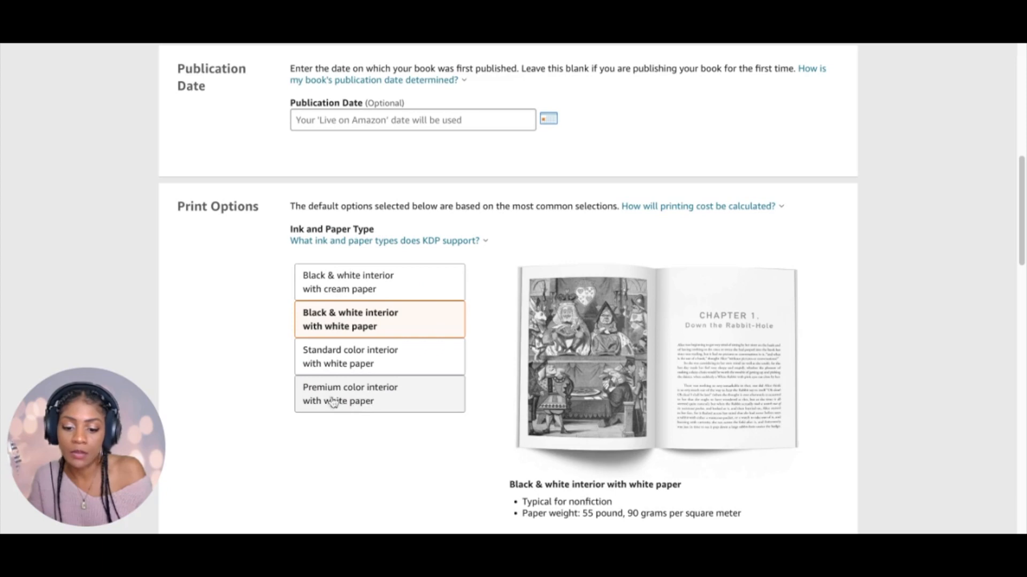
{"action": "scroll", "coordinate": [374, 332], "scroll_direction": "down", "scroll_amount": 5}
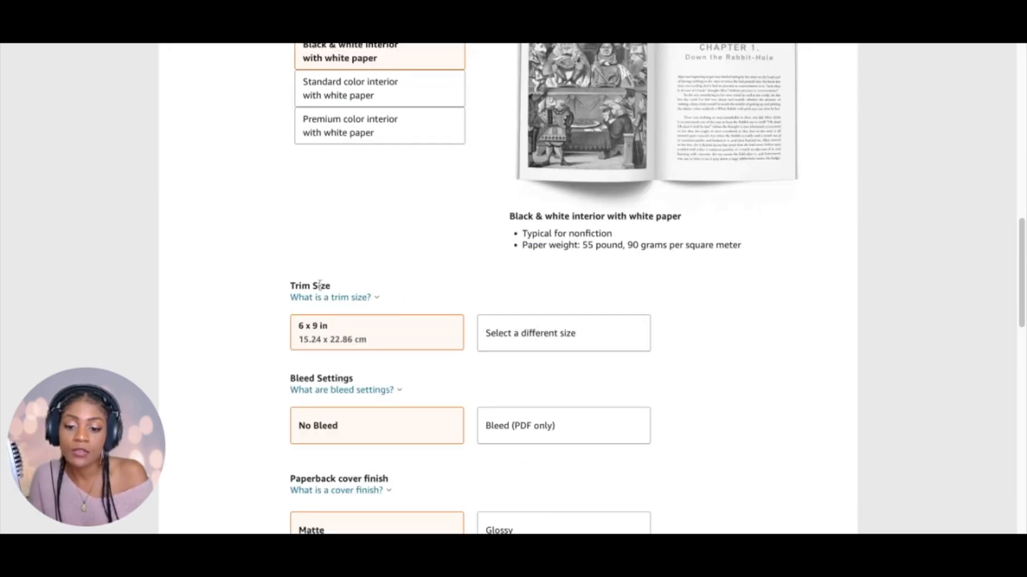
{"action": "left_click", "coordinate": [549, 334]}
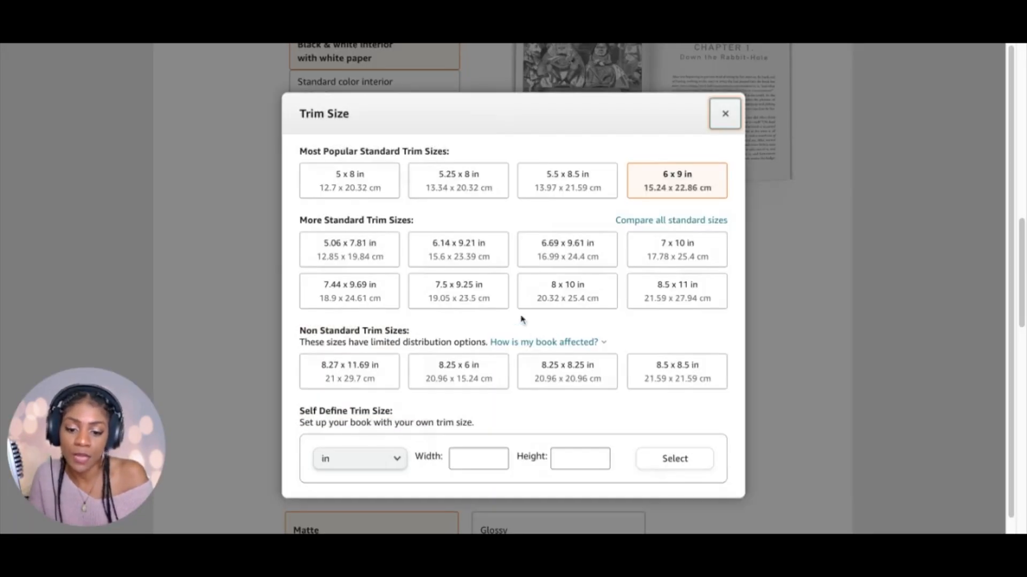
{"action": "left_click", "coordinate": [677, 297]}
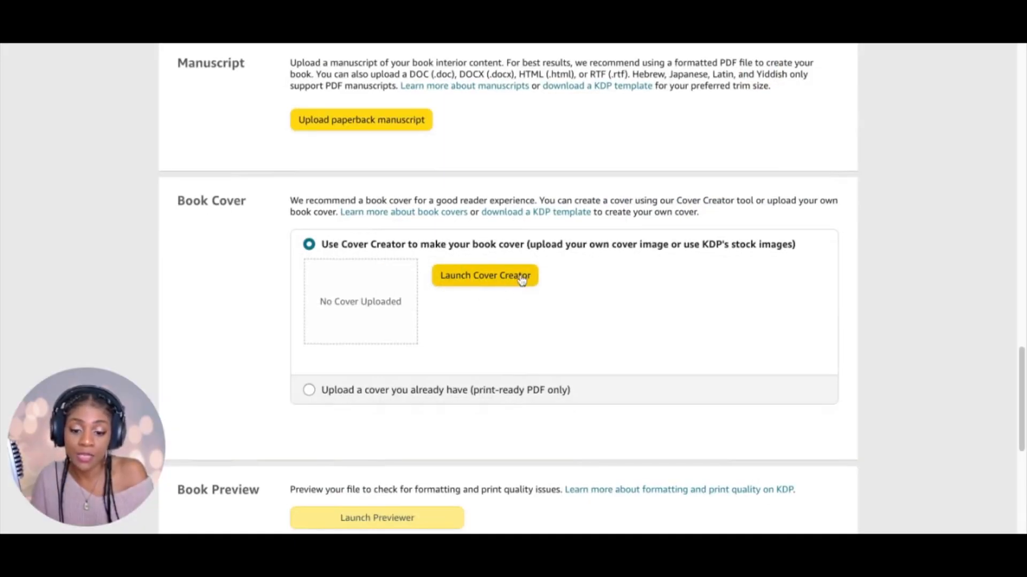
Step: Choose to upload an existing print-ready PDF as the book cover instead of using Cover Creator
{"action": "left_click", "coordinate": [309, 392]}
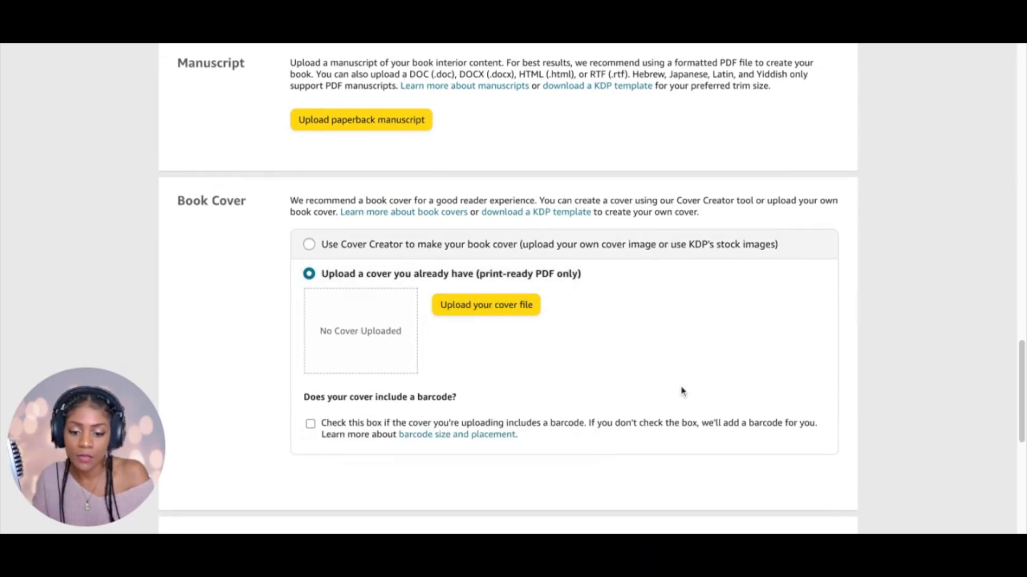
{"action": "scroll", "coordinate": [681, 392], "scroll_direction": "down", "scroll_amount": 2}
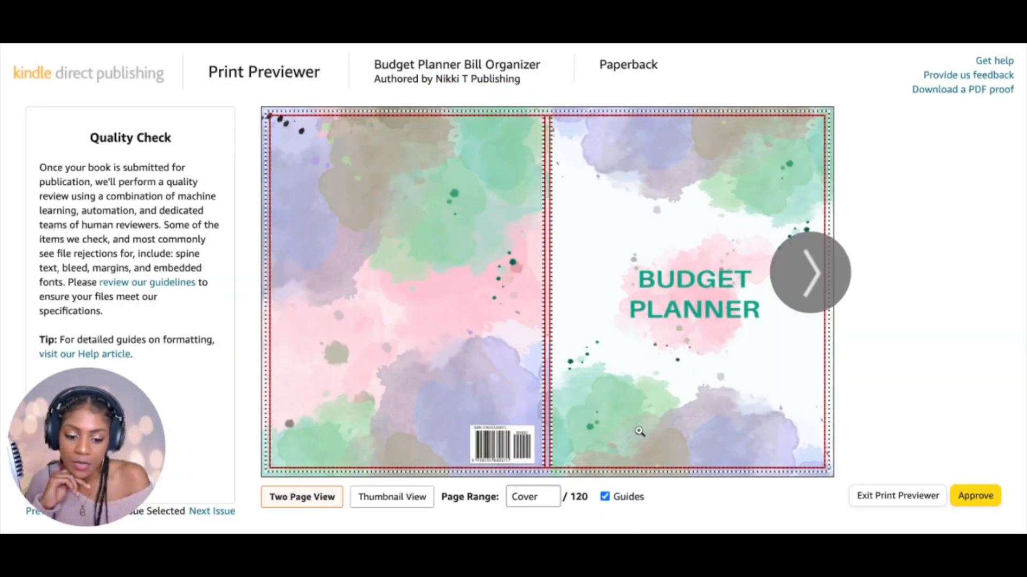
Step: Page through the book in the Print Previewer from the cover past the ownership page, and save the content to continue to pricing
{"action": "left_click", "coordinate": [820, 276]}
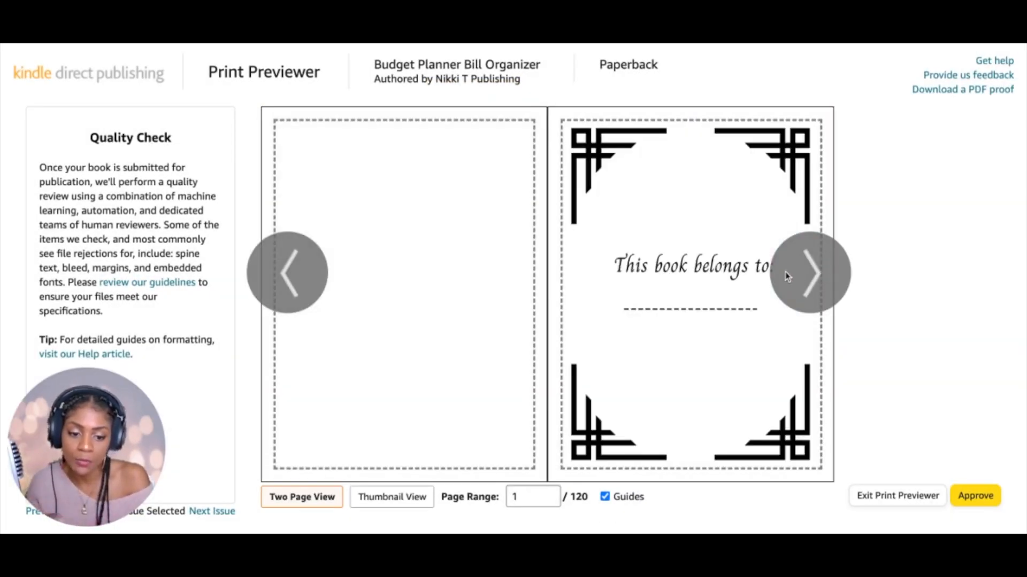
{"action": "left_click", "coordinate": [823, 270]}
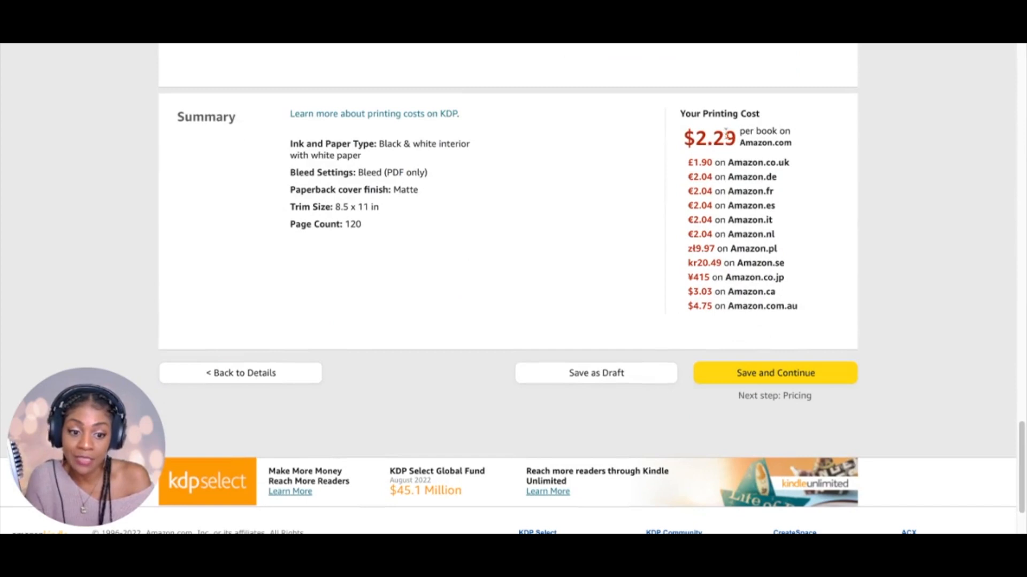
{"action": "left_click", "coordinate": [771, 379]}
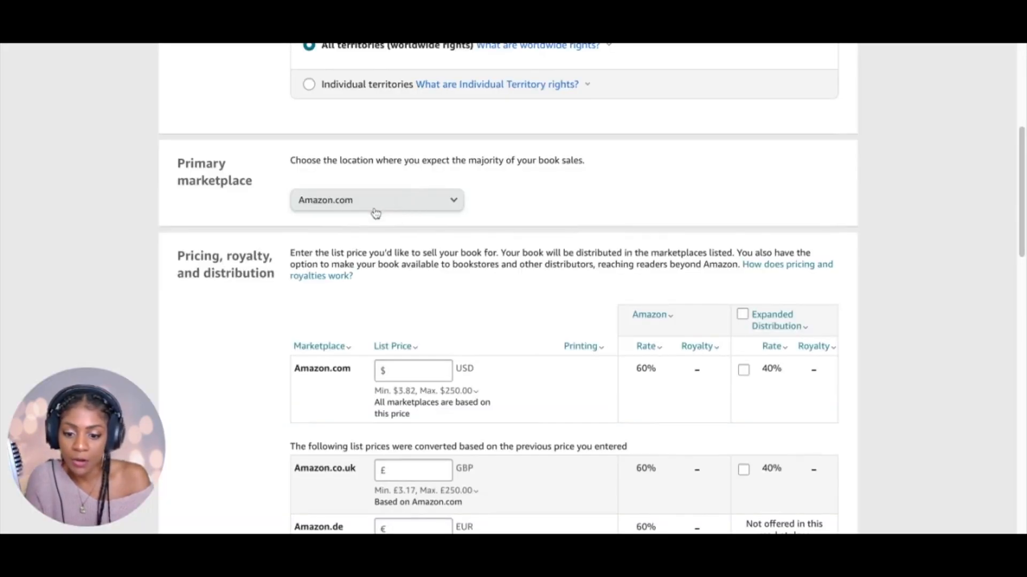
Step: Look through the available primary marketplaces, leaving Amazon.com selected
{"action": "left_click", "coordinate": [415, 208]}
{"action": "left_click", "coordinate": [419, 205]}
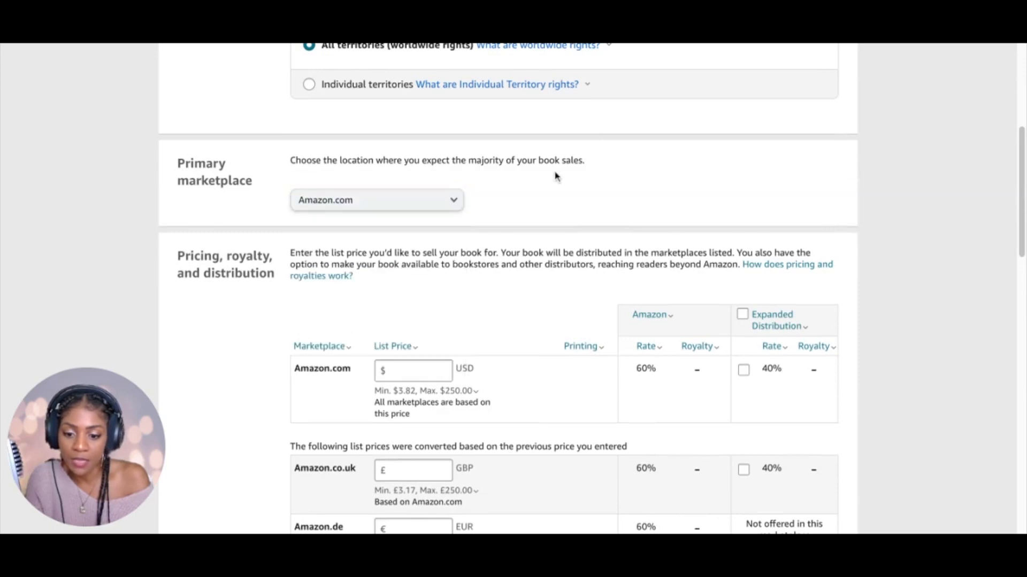
{"action": "left_click", "coordinate": [448, 202]}
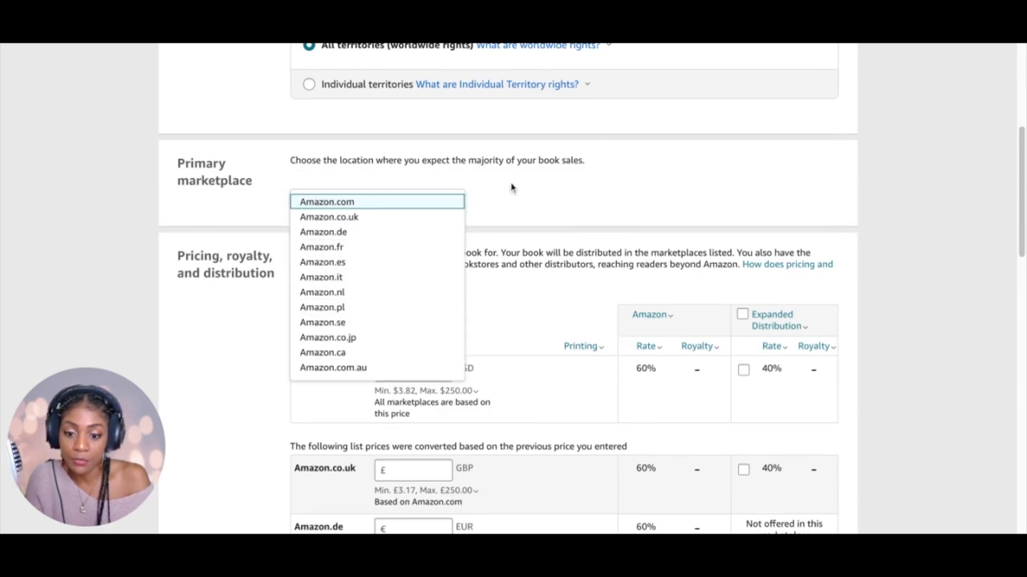
{"action": "left_click", "coordinate": [529, 198]}
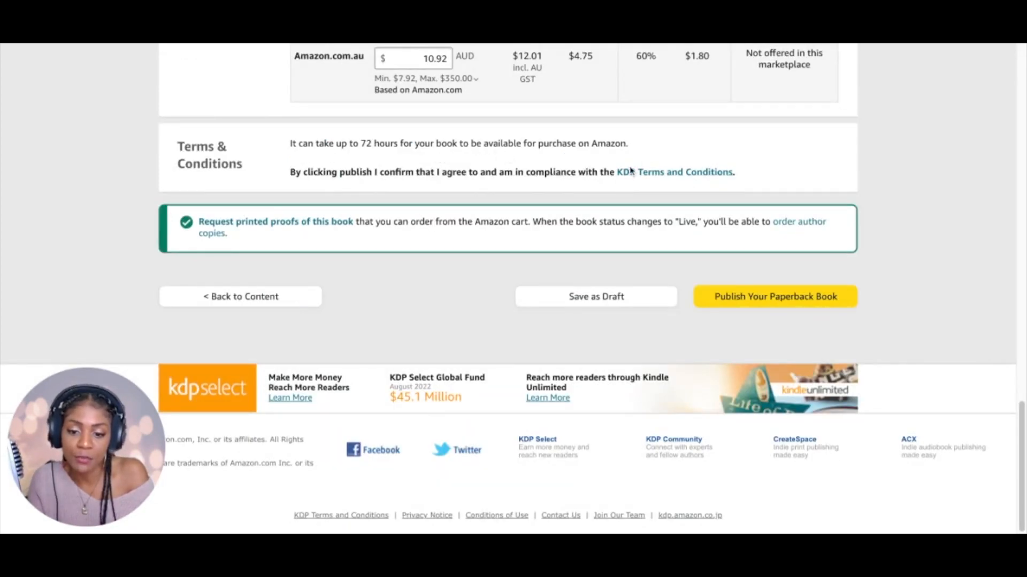
Step: Submit the paperback book for publishing
{"action": "left_click", "coordinate": [765, 298]}
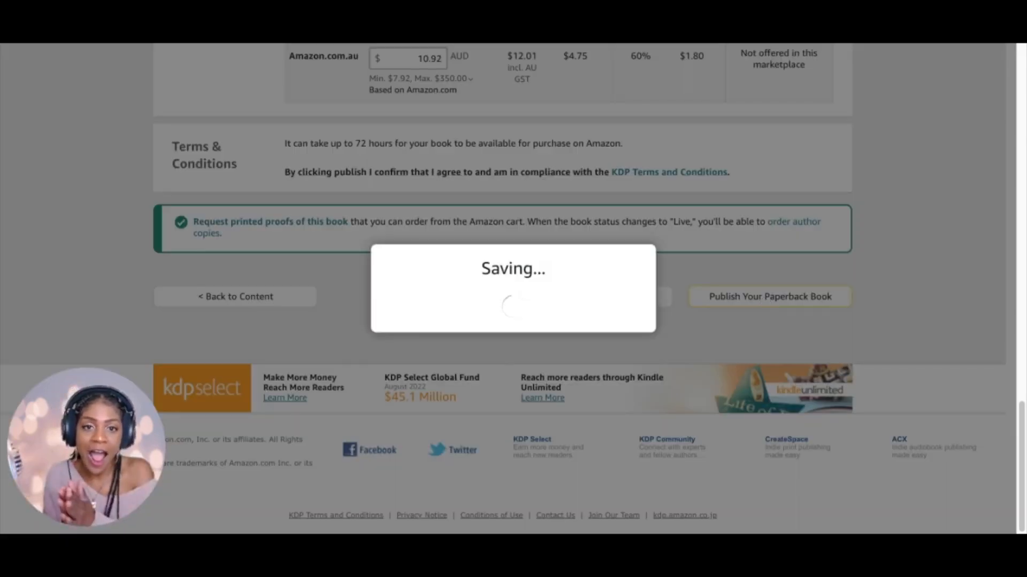